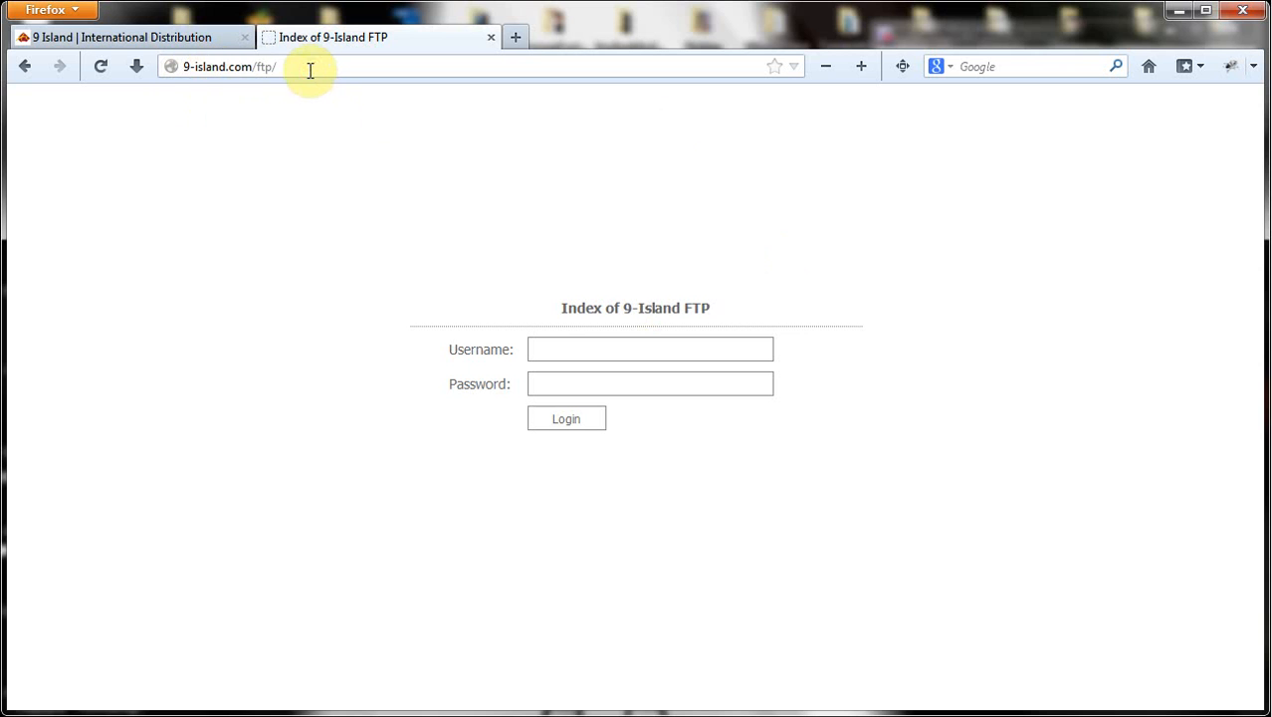
Log in to the 9-Island FTP web index using the saved username and the account password
click(312, 68)
click(313, 67)
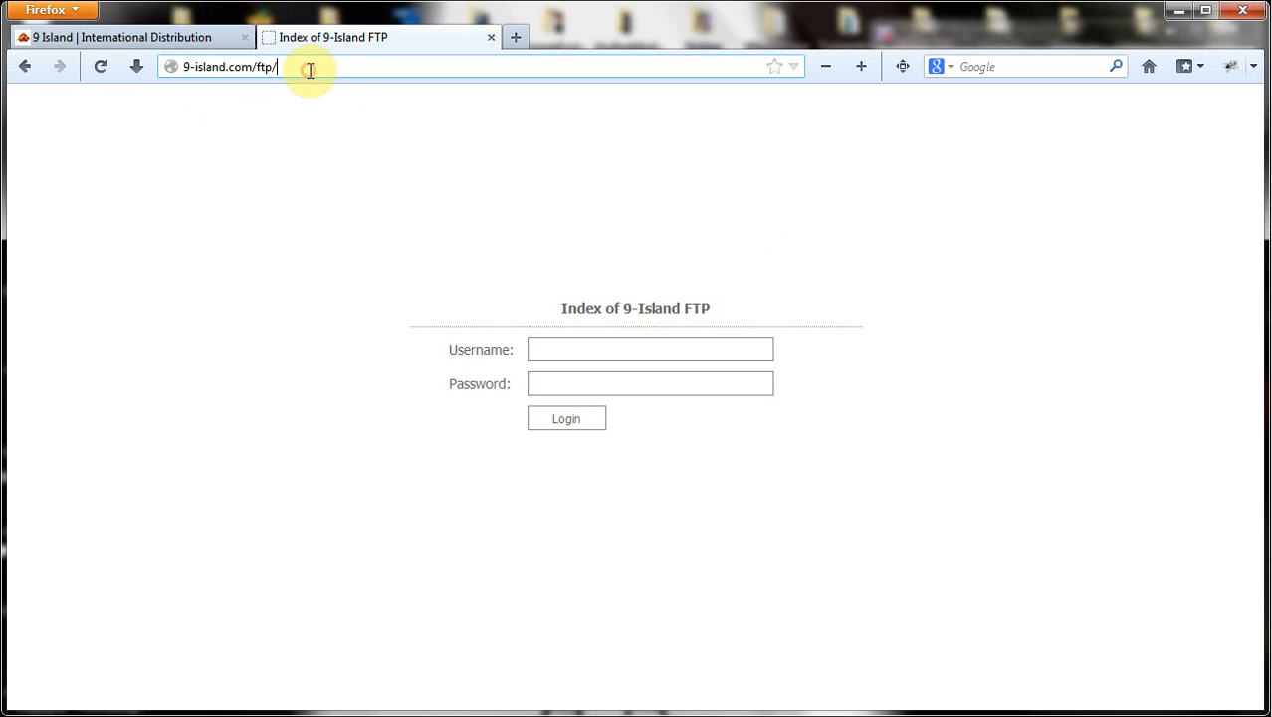
click(583, 354)
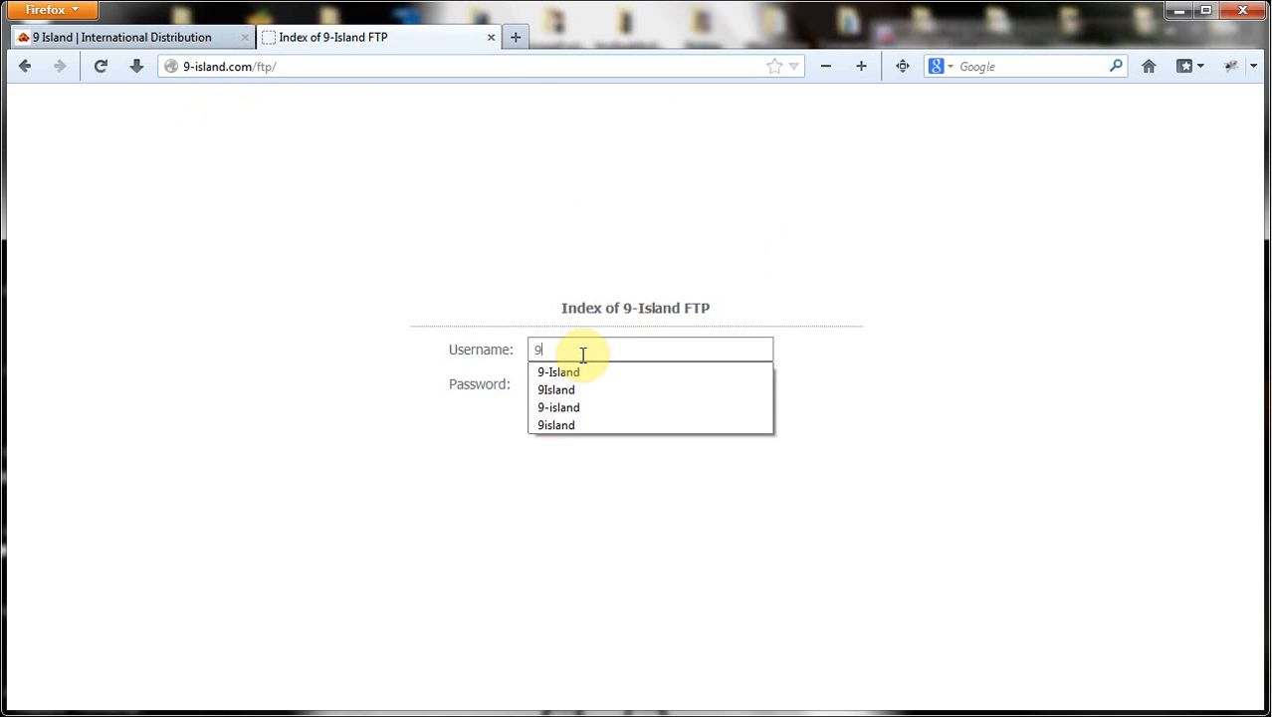
key(Down)
key(Down)
key(Down)
key(Return)
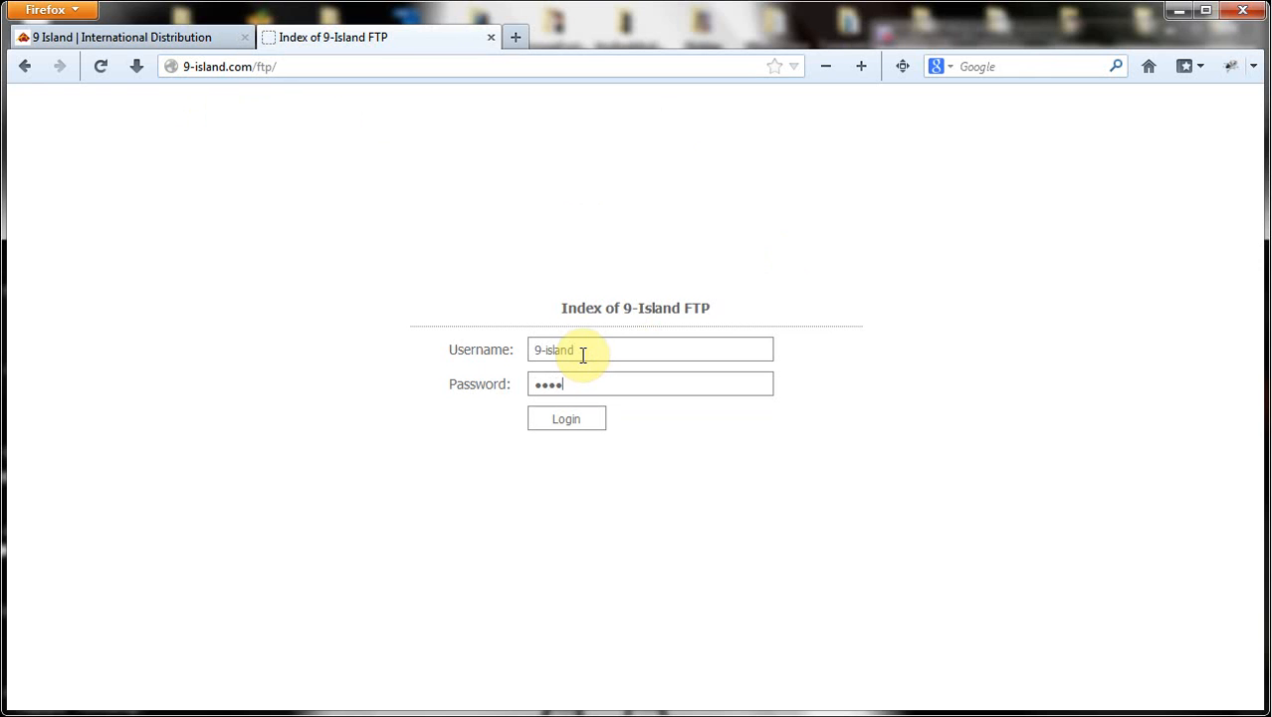
key(Return)
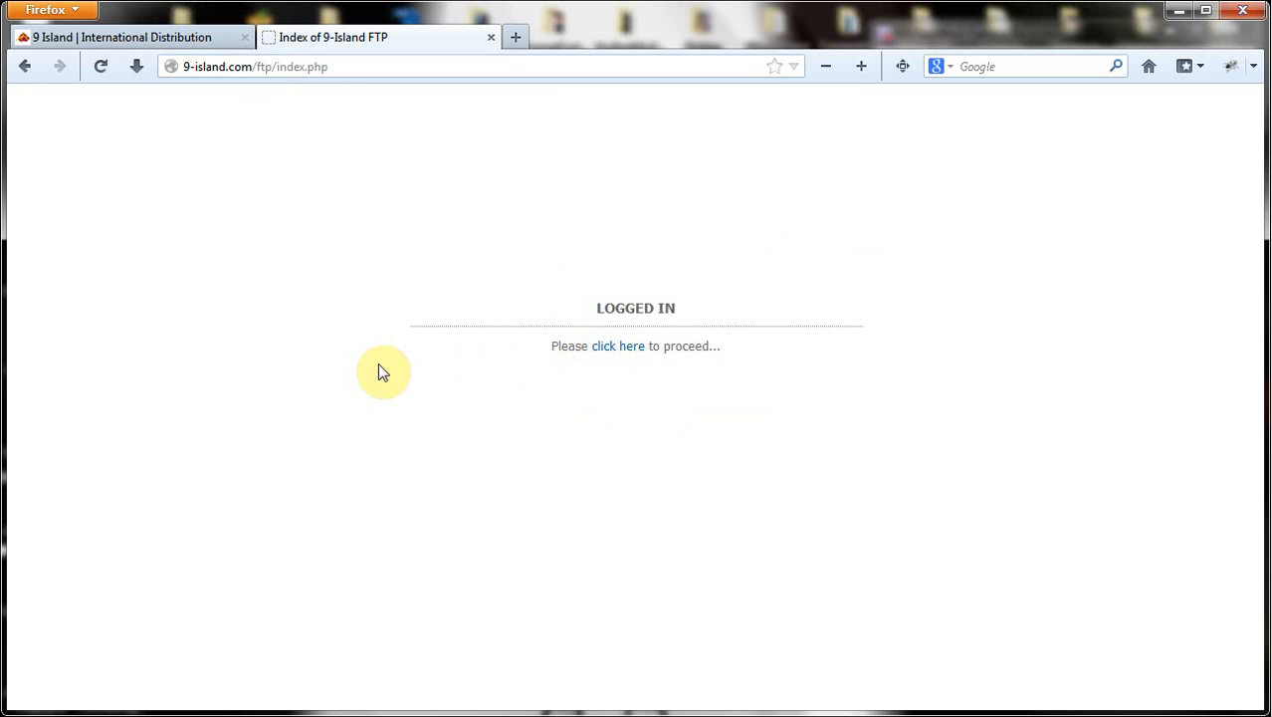
click(618, 347)
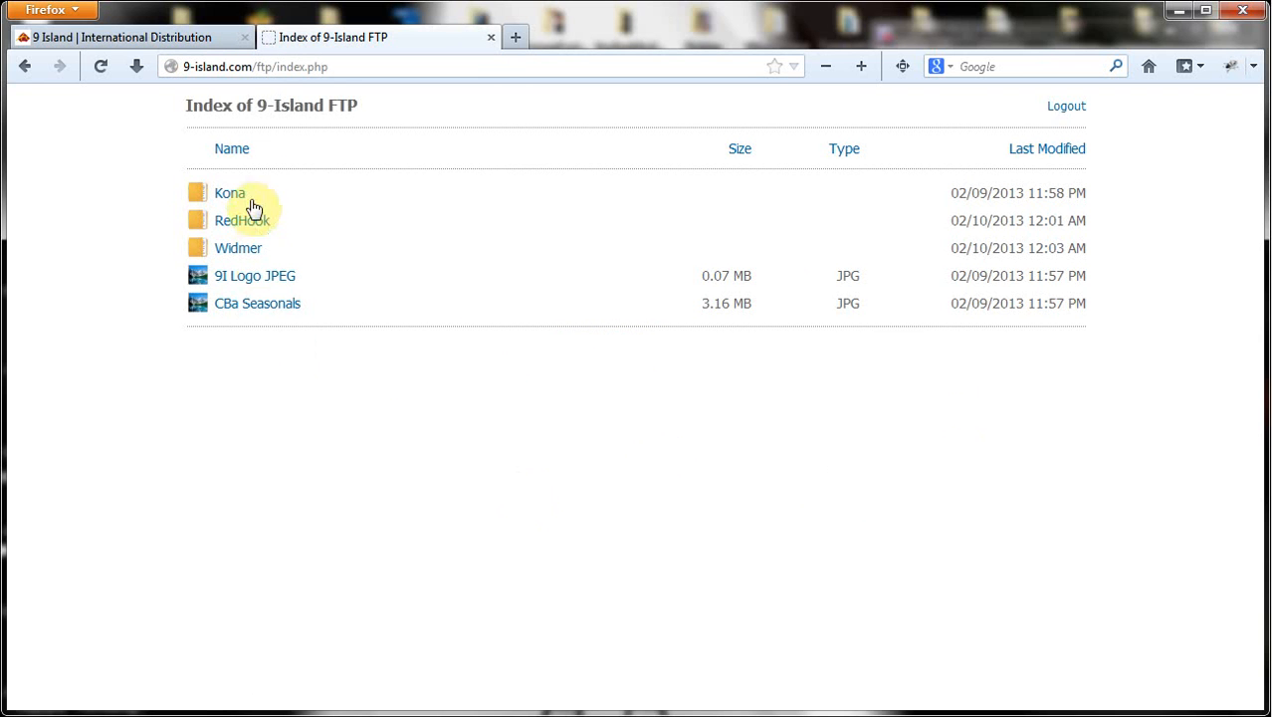
Load the FTP root file listing, then bring up the 9 Island website tab
click(457, 456)
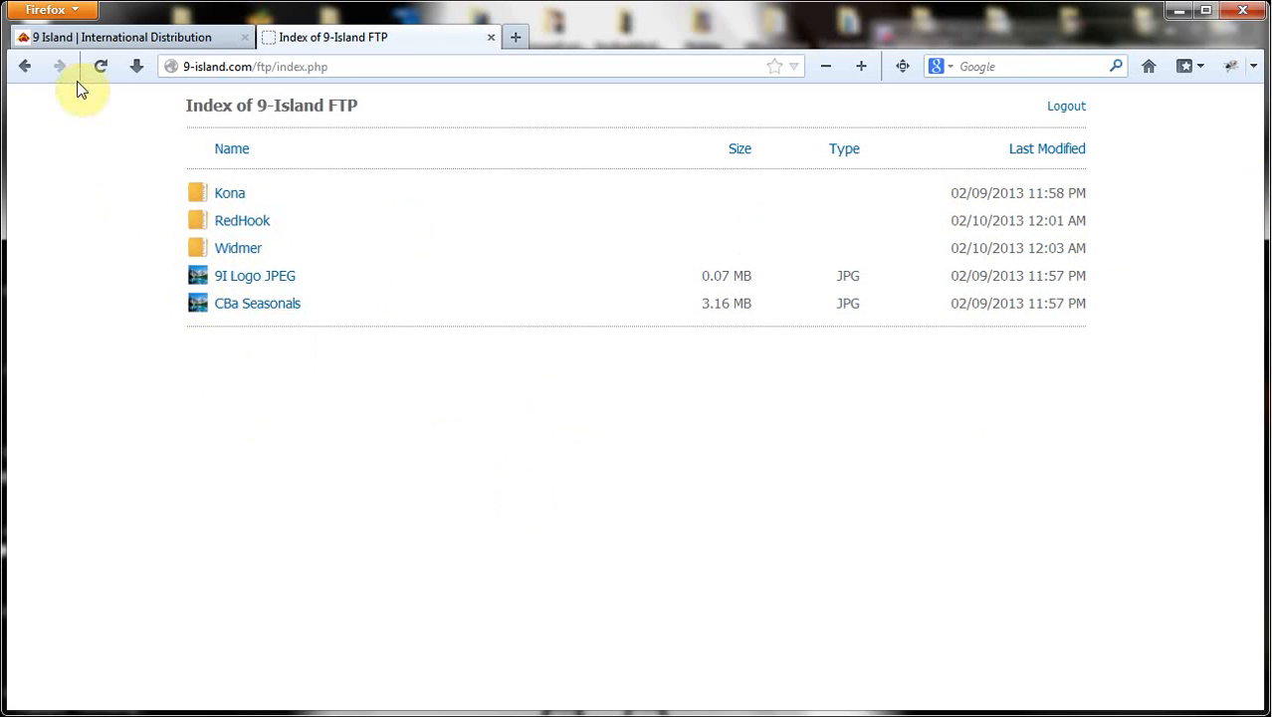
click(86, 37)
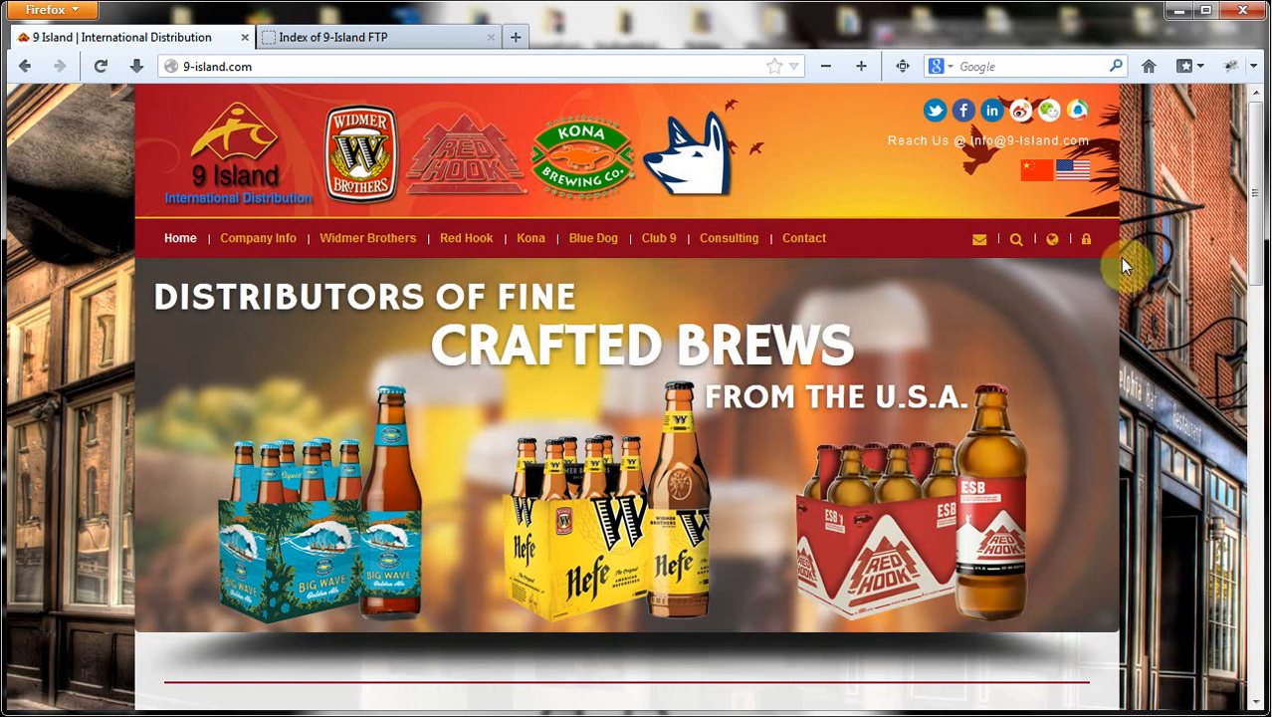
Sign in to the 9 Island site with the admin credentials and go to the Dashboard
click(1086, 245)
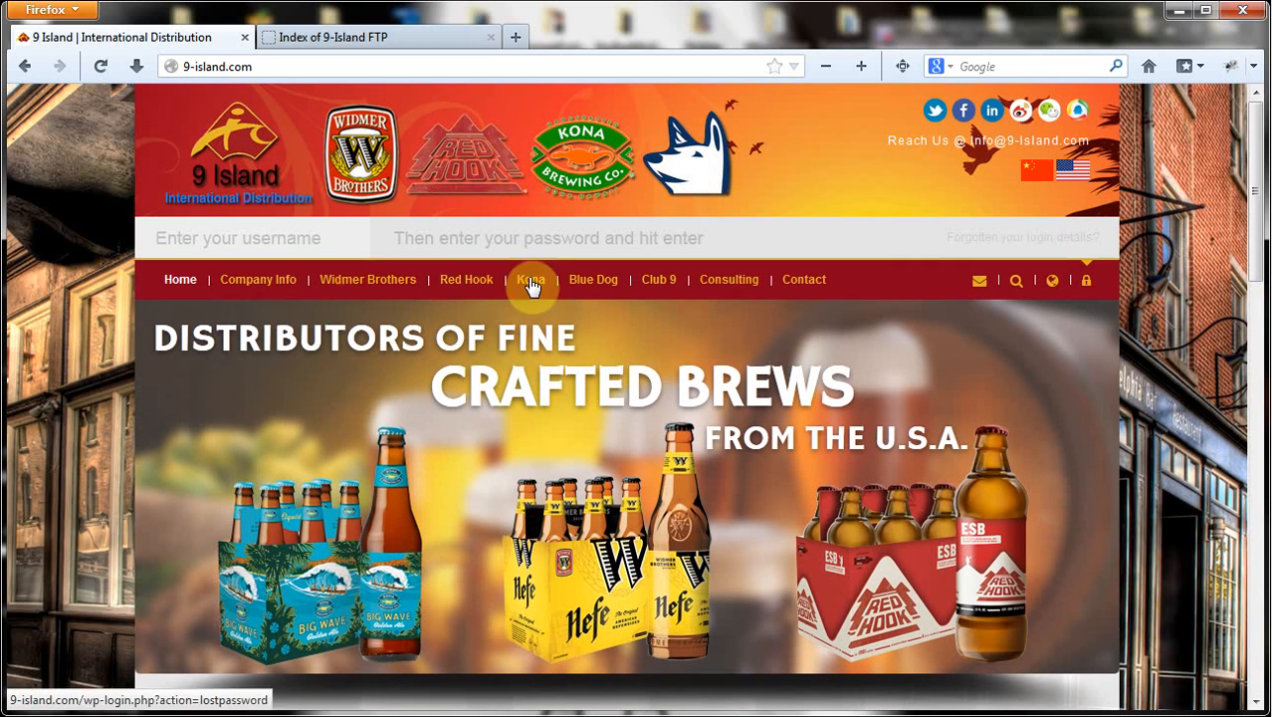
text(a)
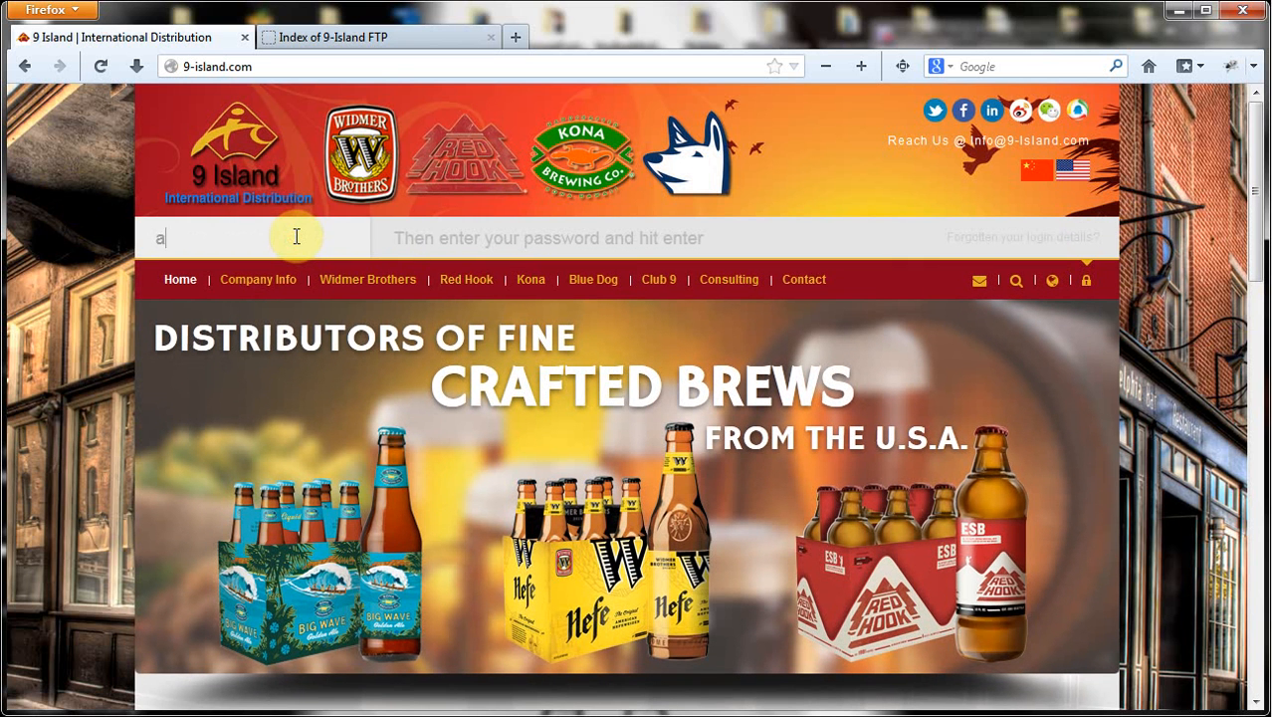
text(dmin*********)
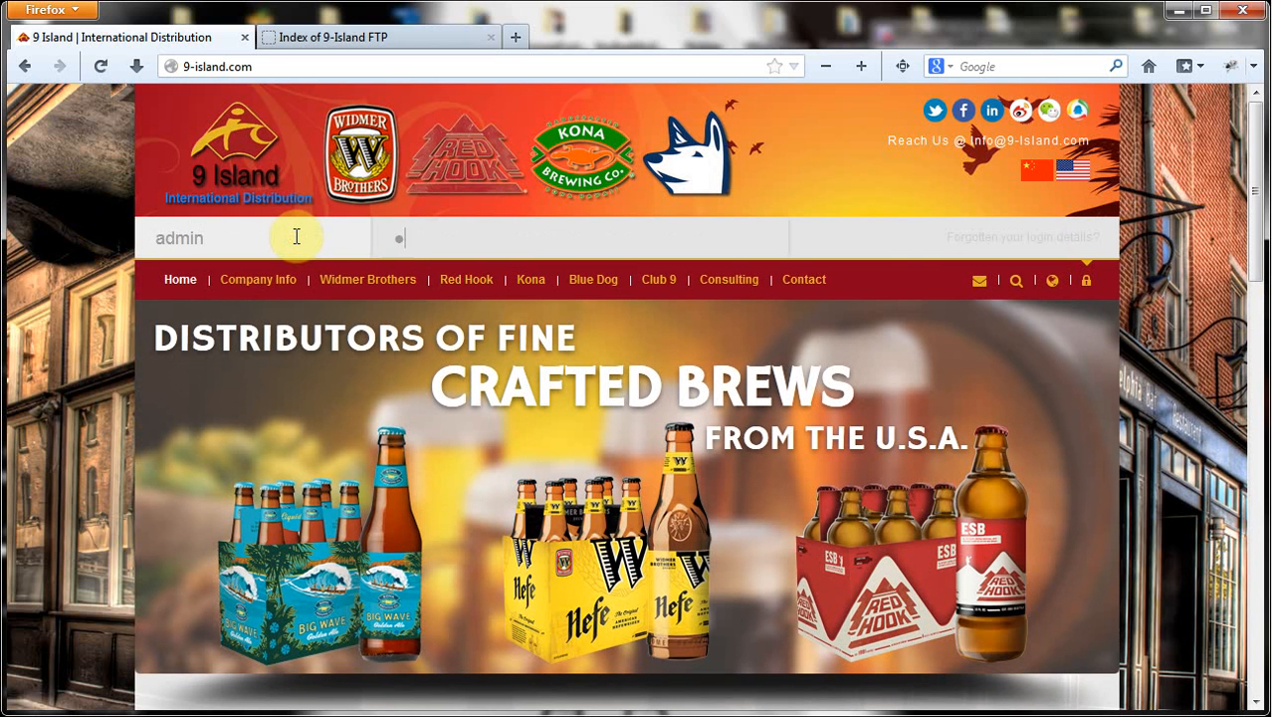
text(*)
key(Return)
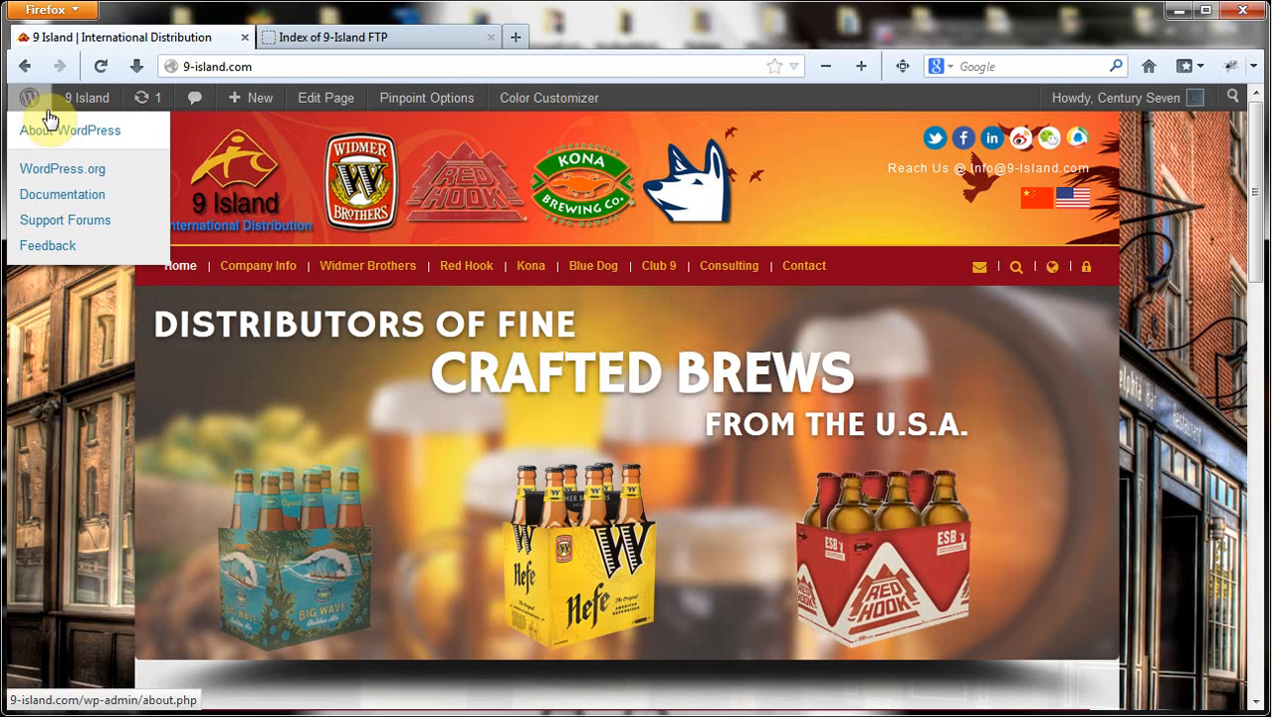
click(80, 109)
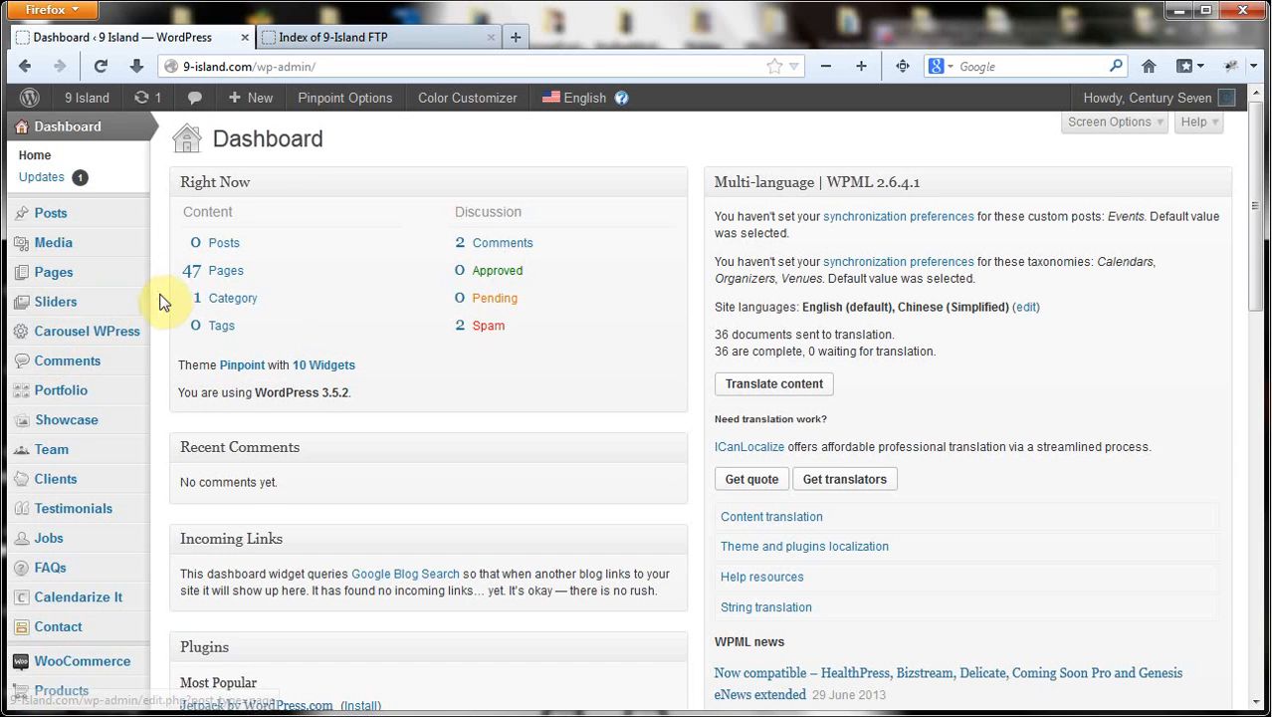
Launch the FileManager plugin from the Dashboard sidebar's FileManager menu
scroll(162, 302, down, 5)
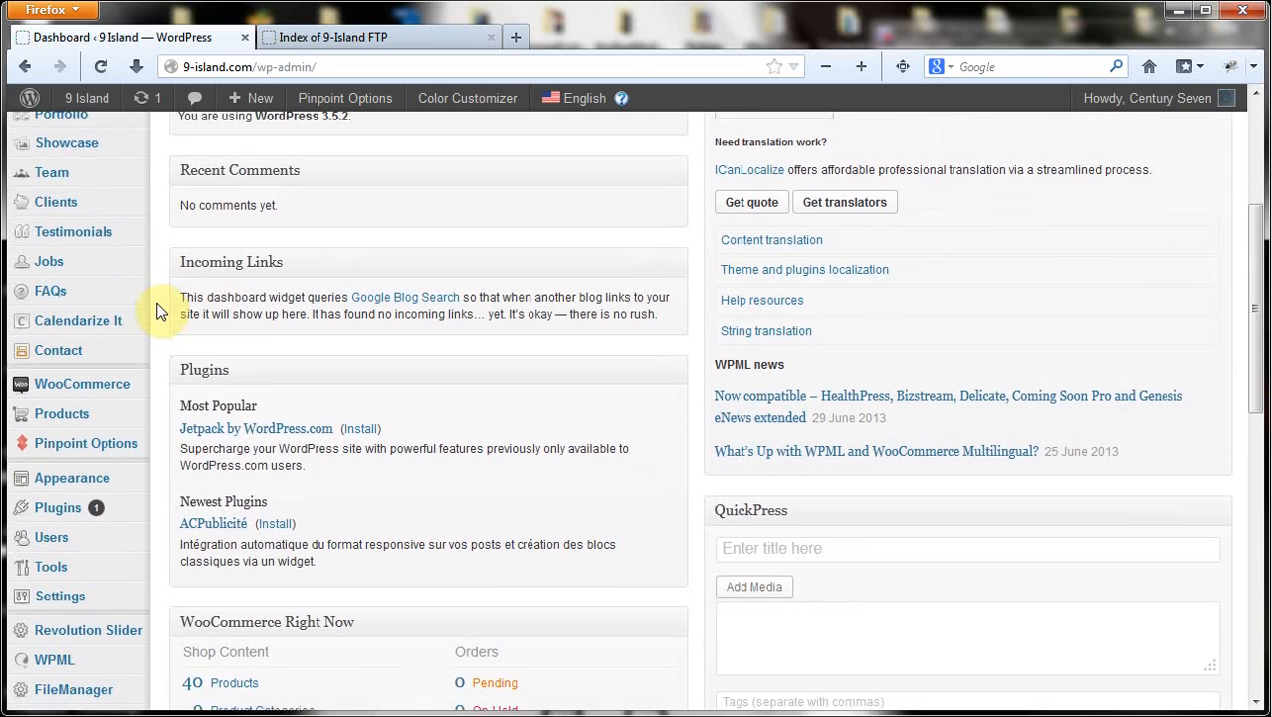
scroll(162, 310, down, 5)
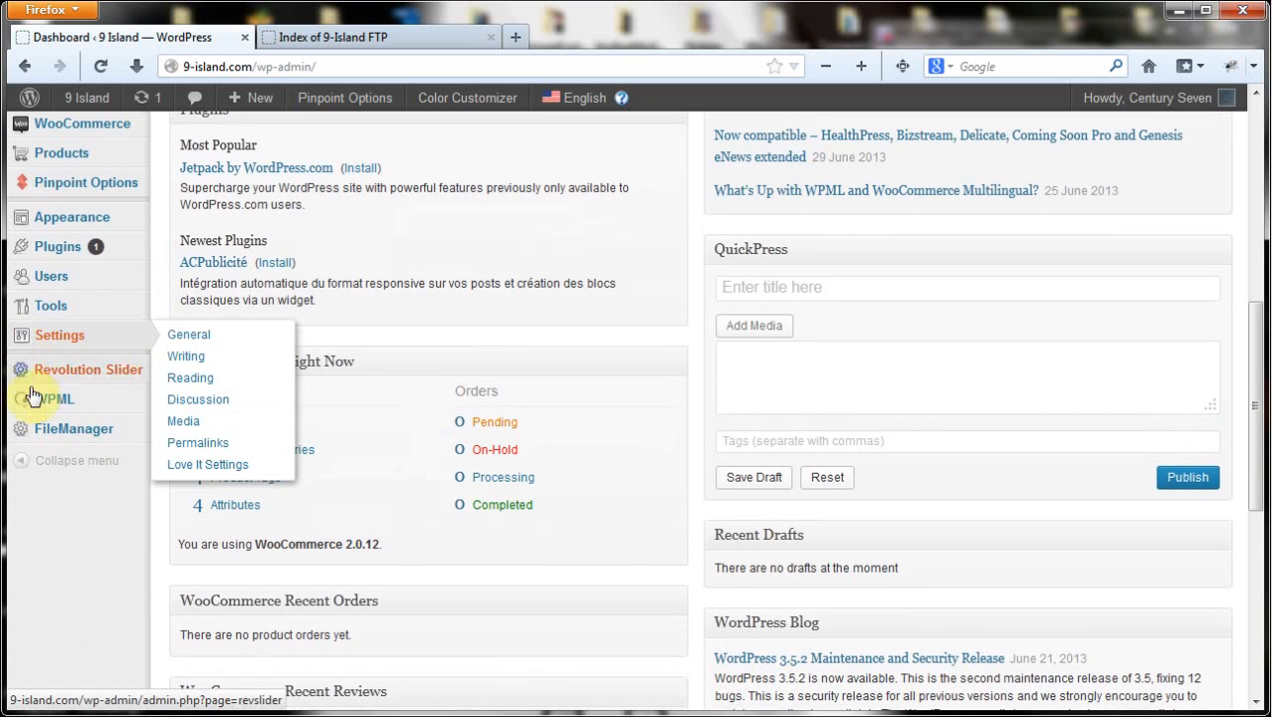
mouse_move(60, 436)
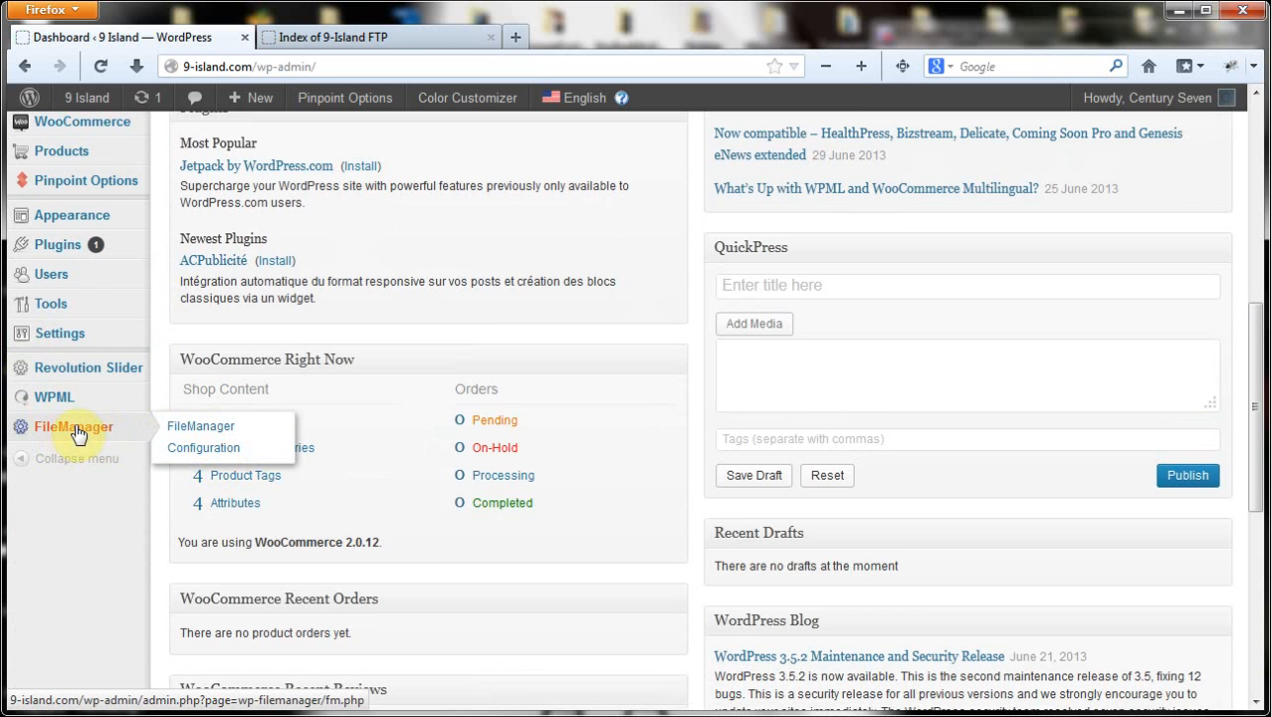
click(194, 426)
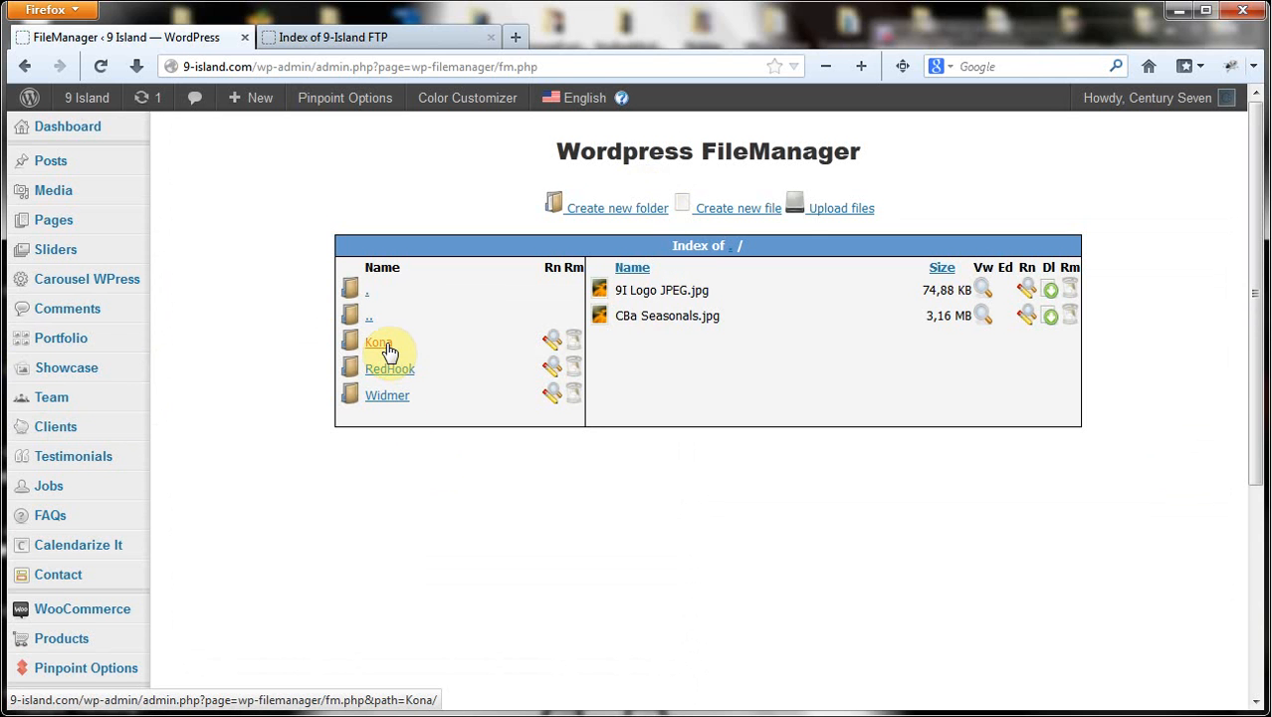
Compare the FileManager root listing against the FTP index's folders and two JPG files
click(378, 40)
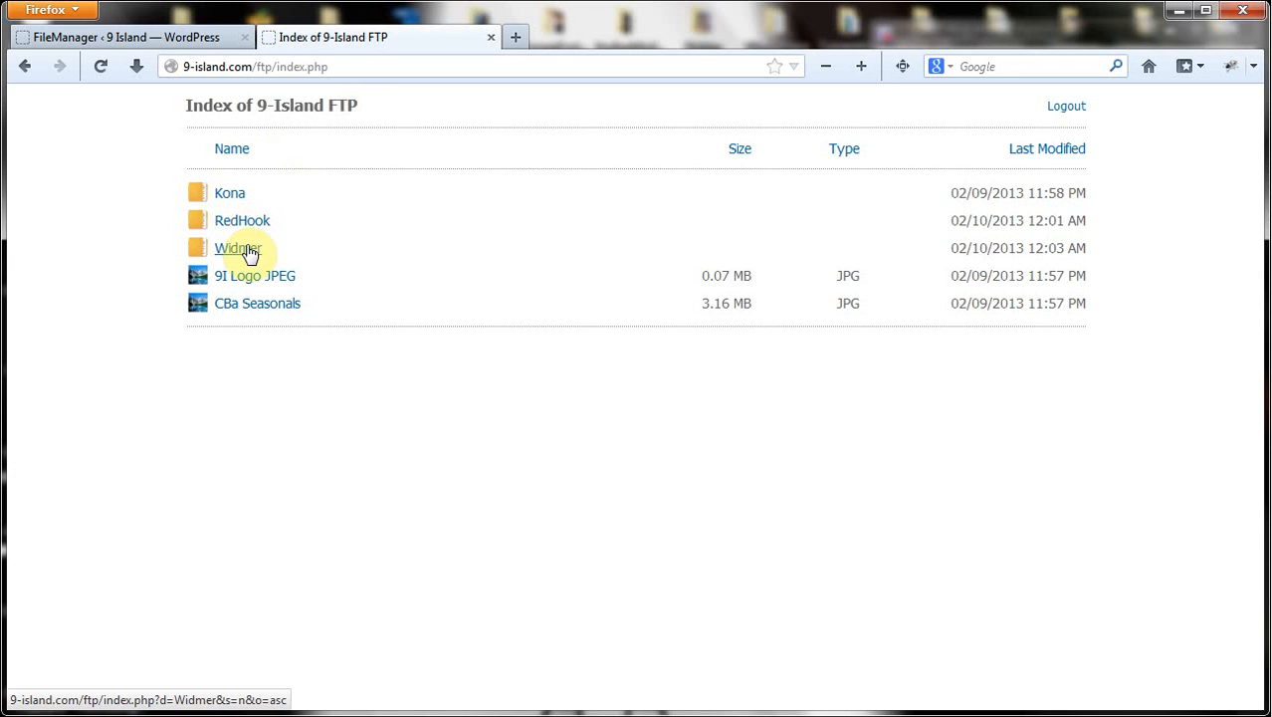
click(194, 37)
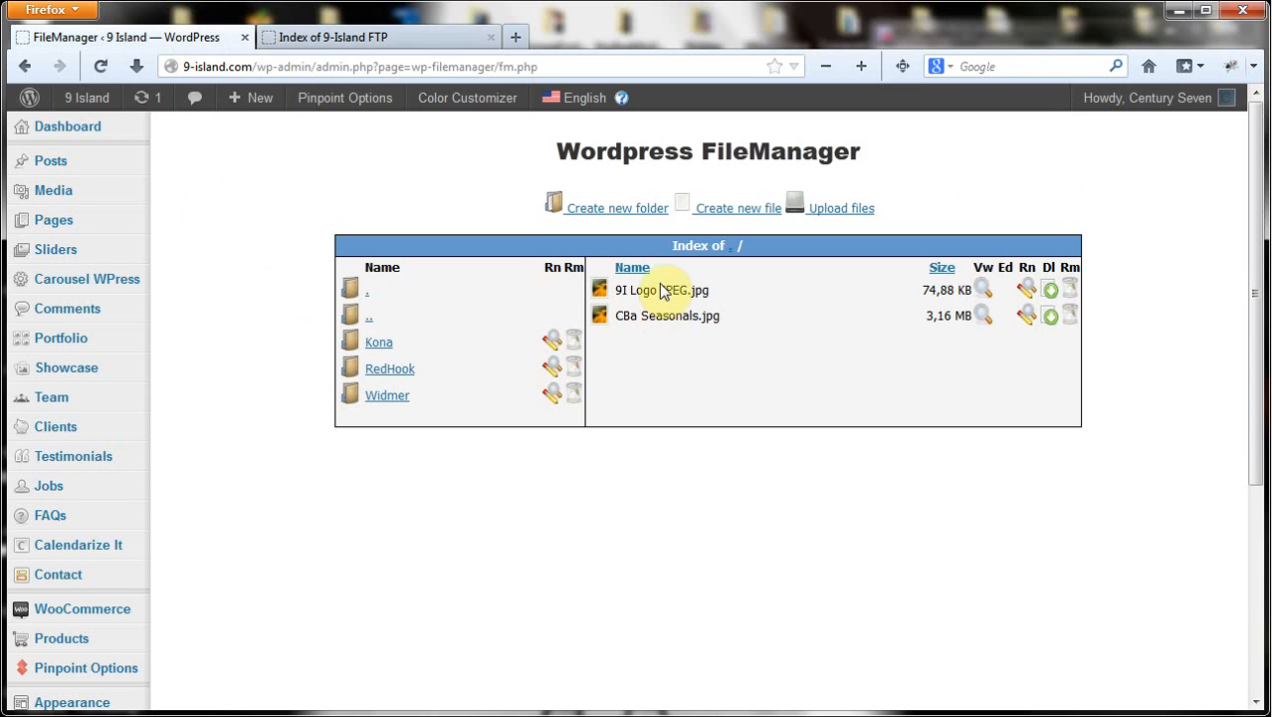
click(299, 40)
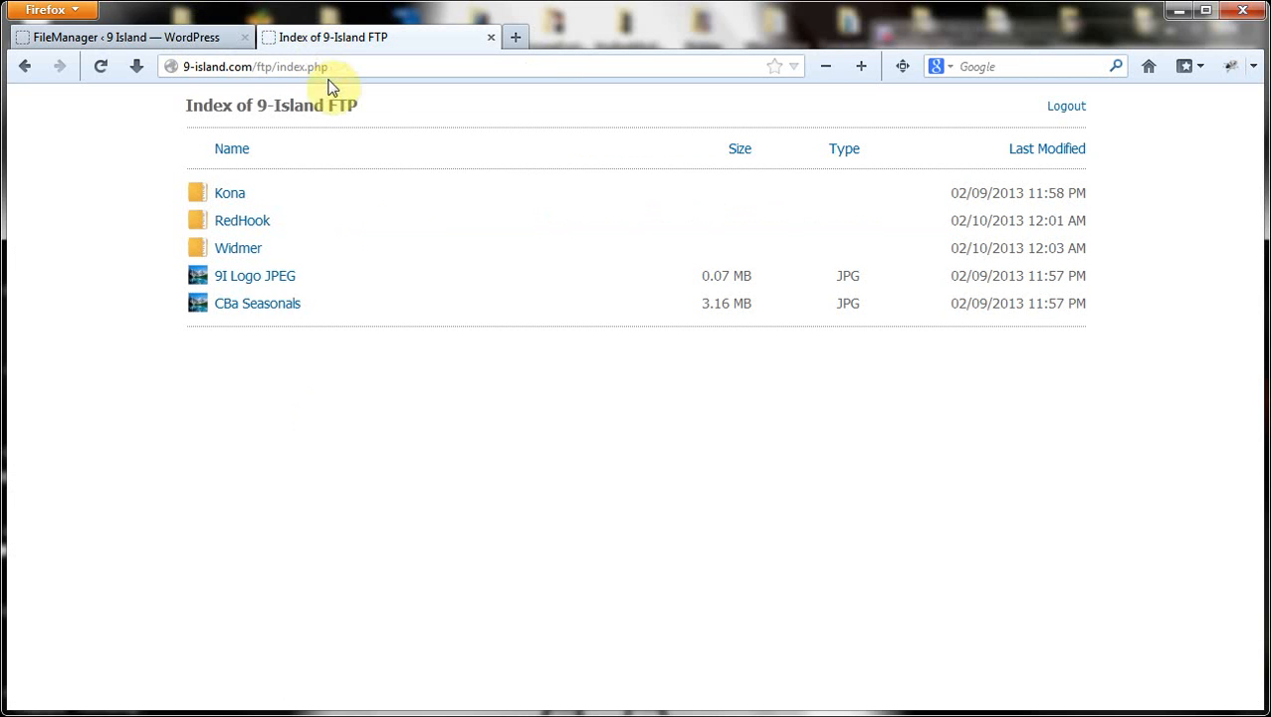
click(133, 37)
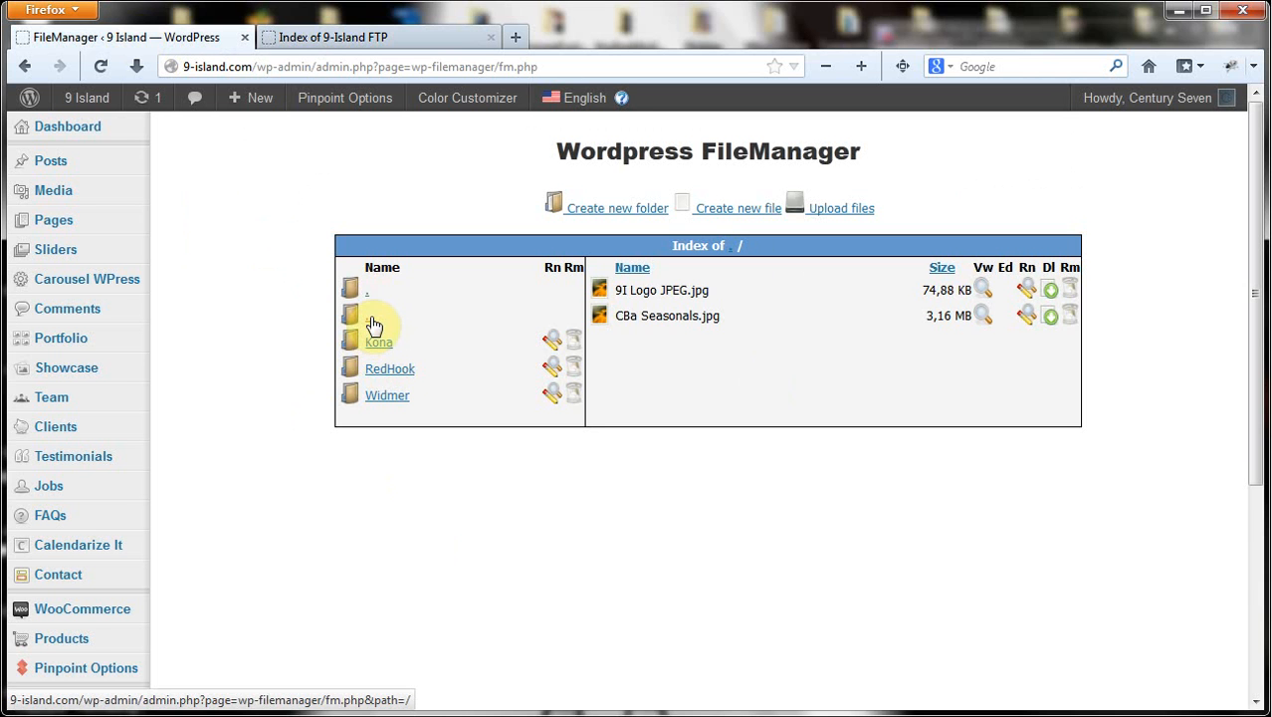
Browse into Widmer and its Hefeweizen subfolder, then return to the top-level folder
click(388, 398)
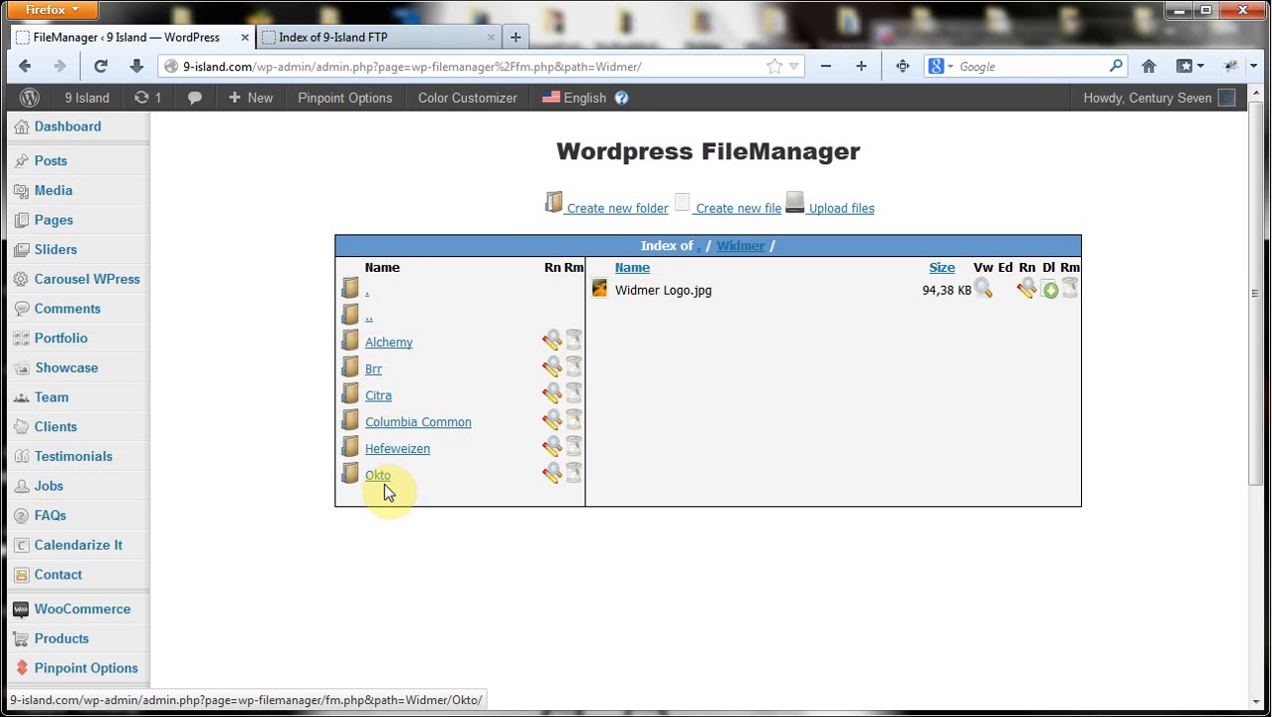
click(399, 449)
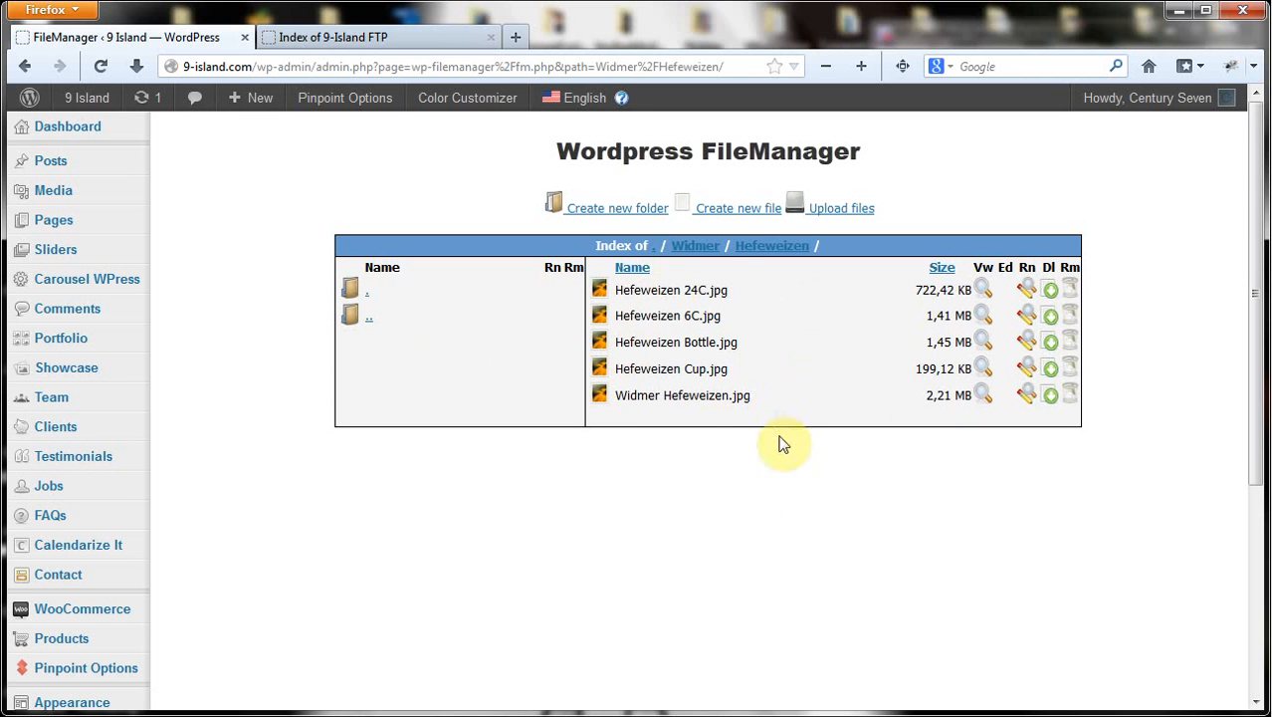
click(370, 316)
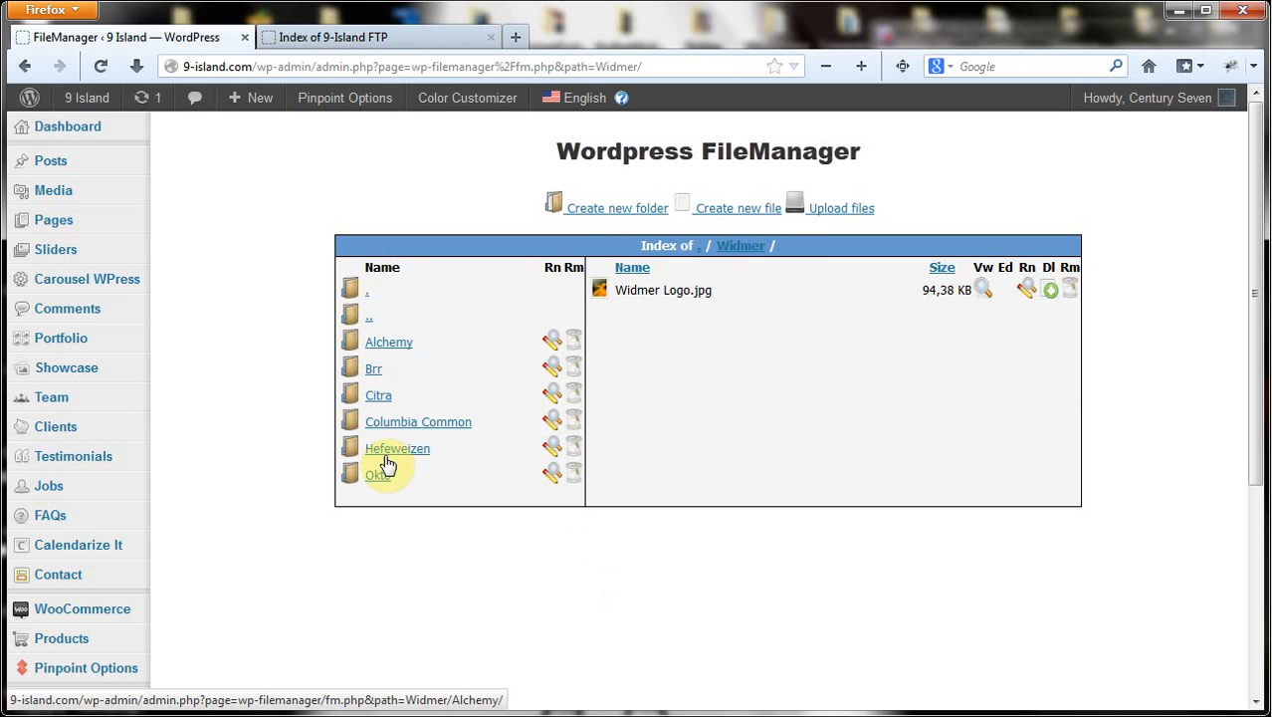
click(379, 338)
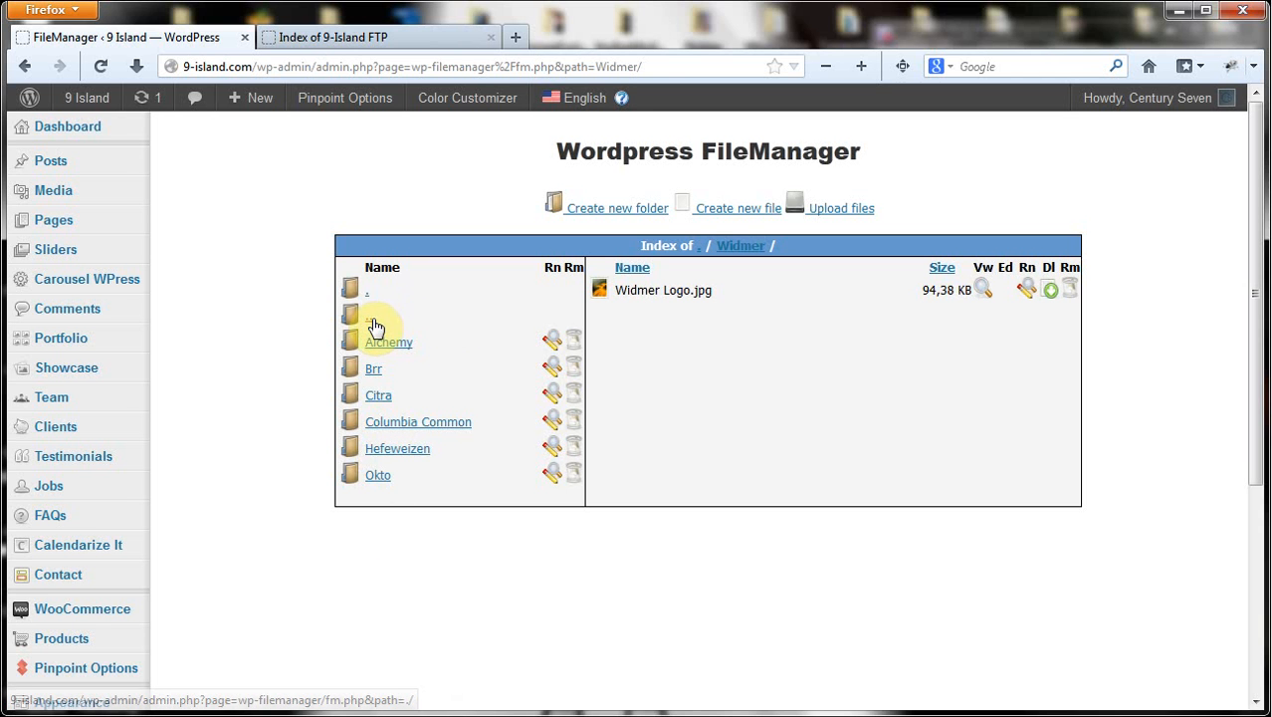
click(378, 478)
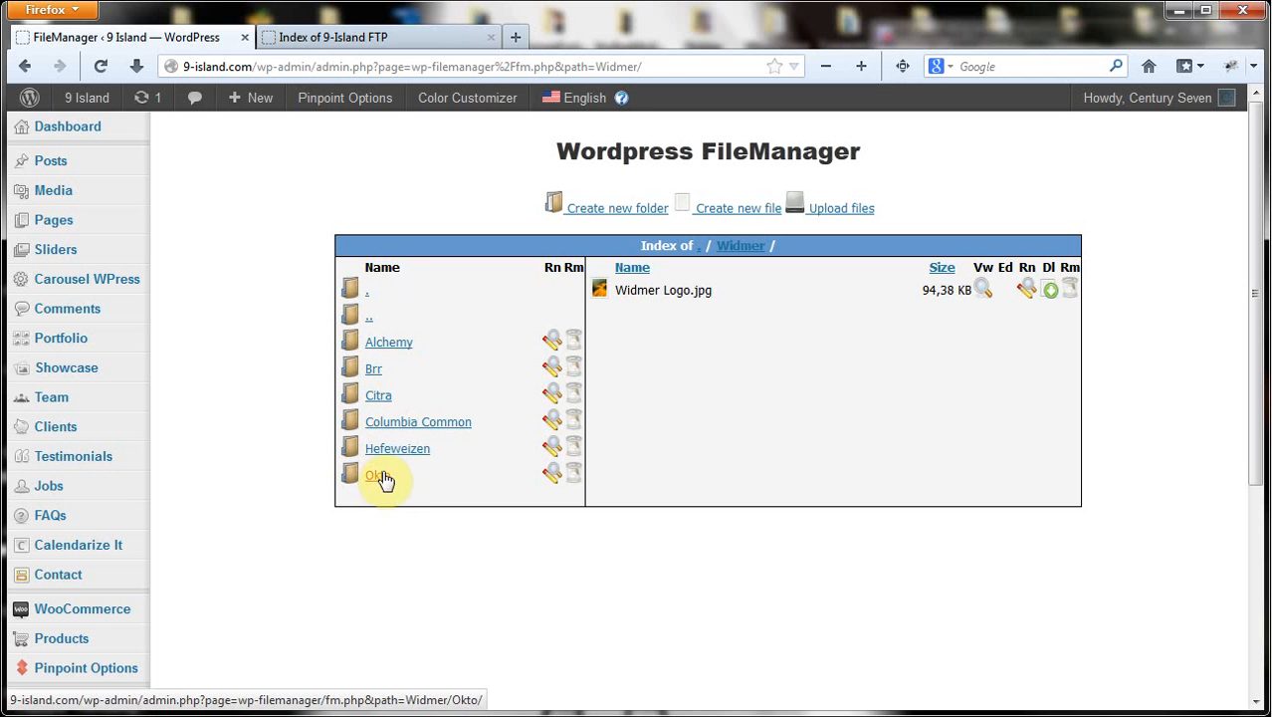
click(368, 316)
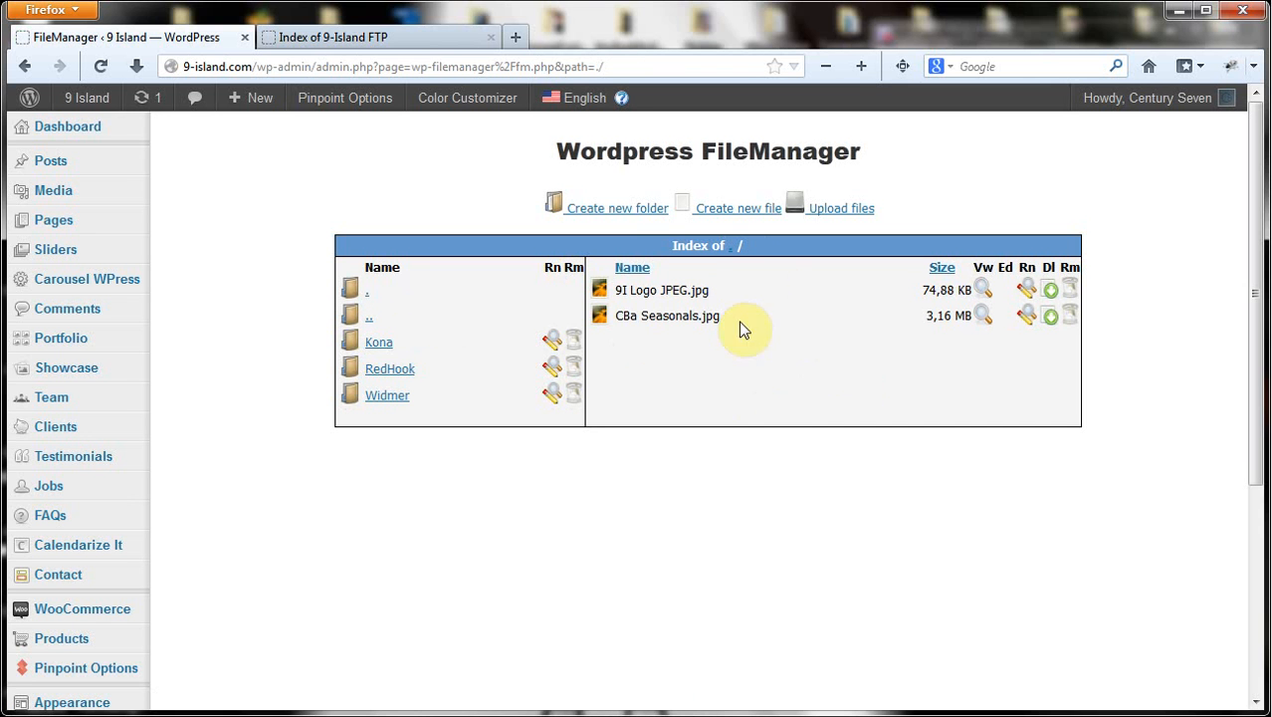
click(396, 399)
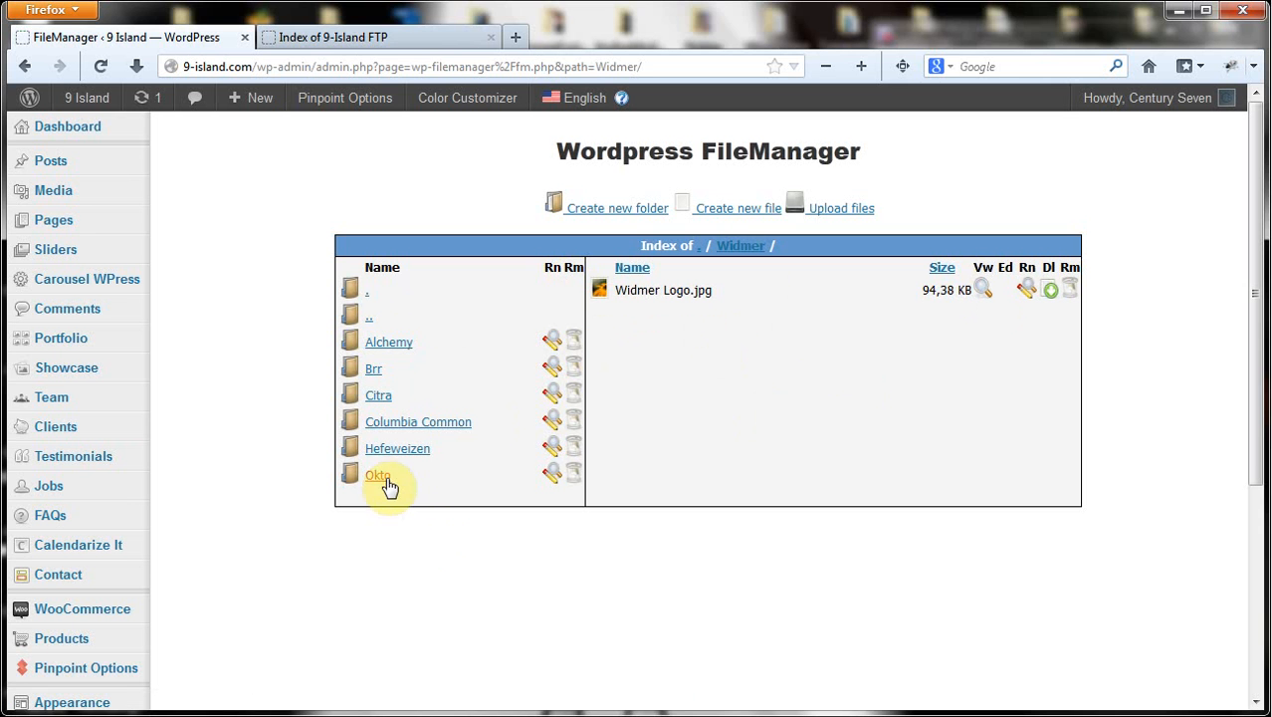
click(380, 477)
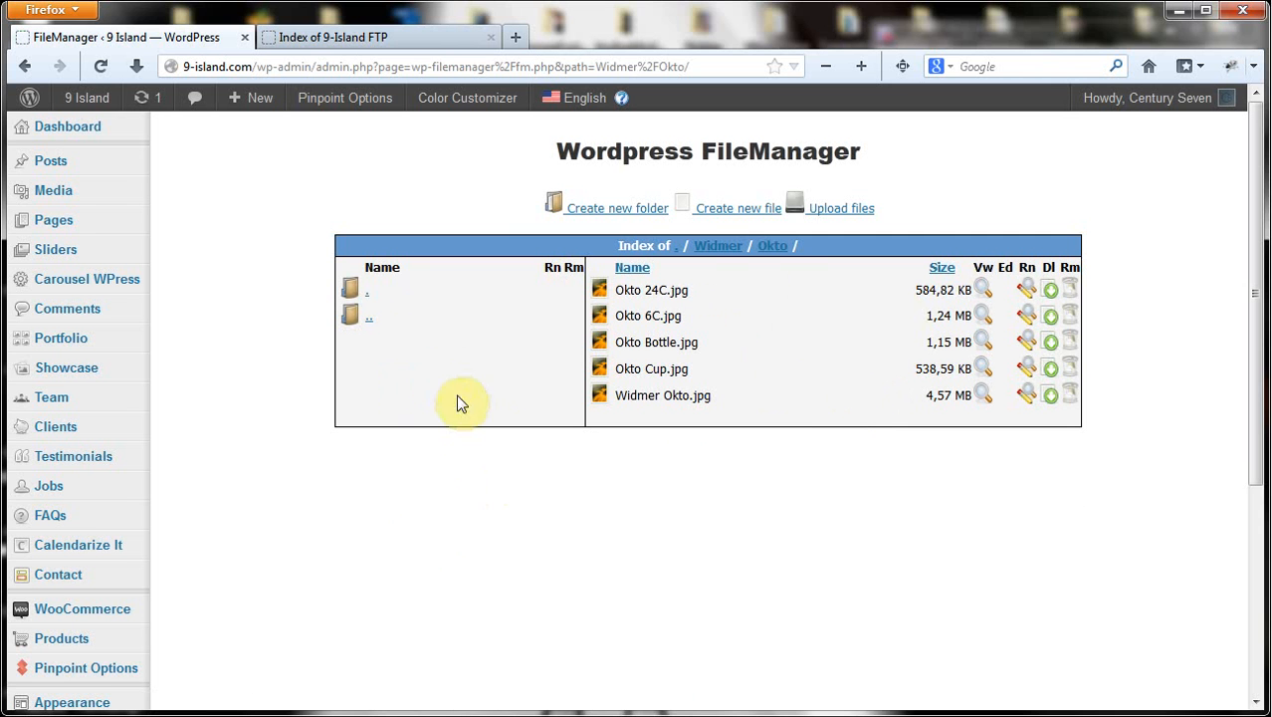
click(367, 293)
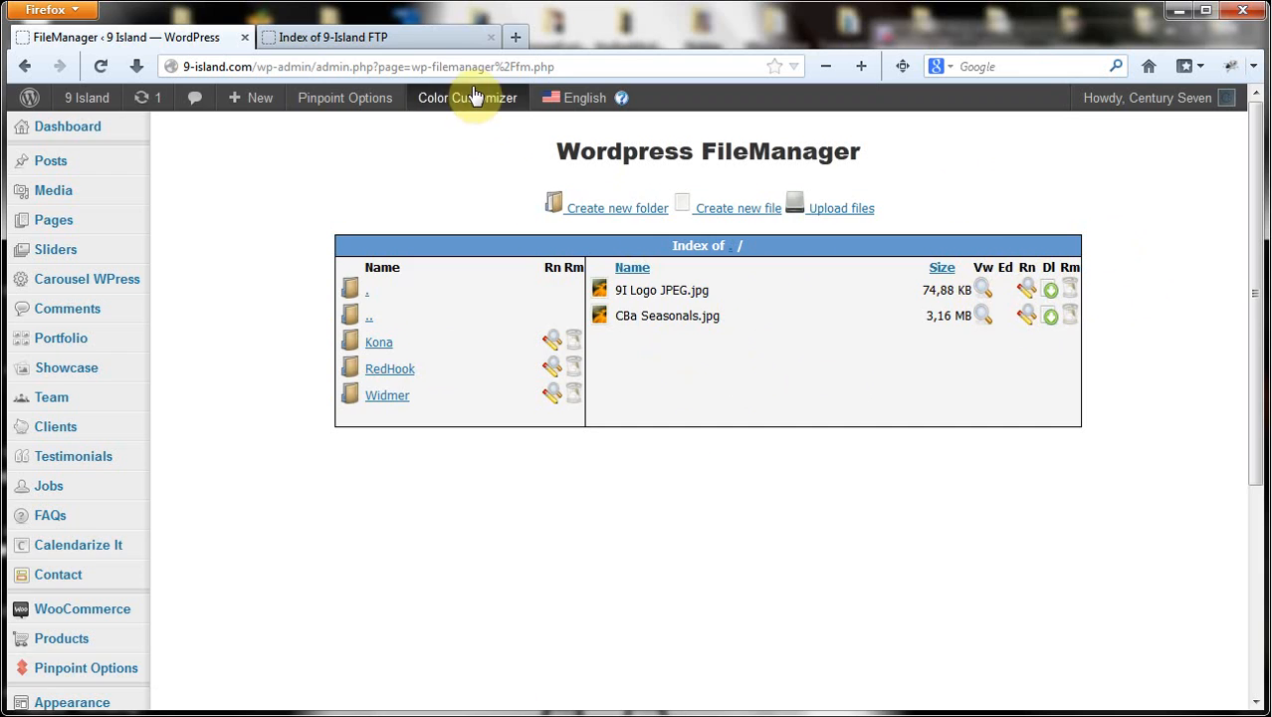
click(432, 38)
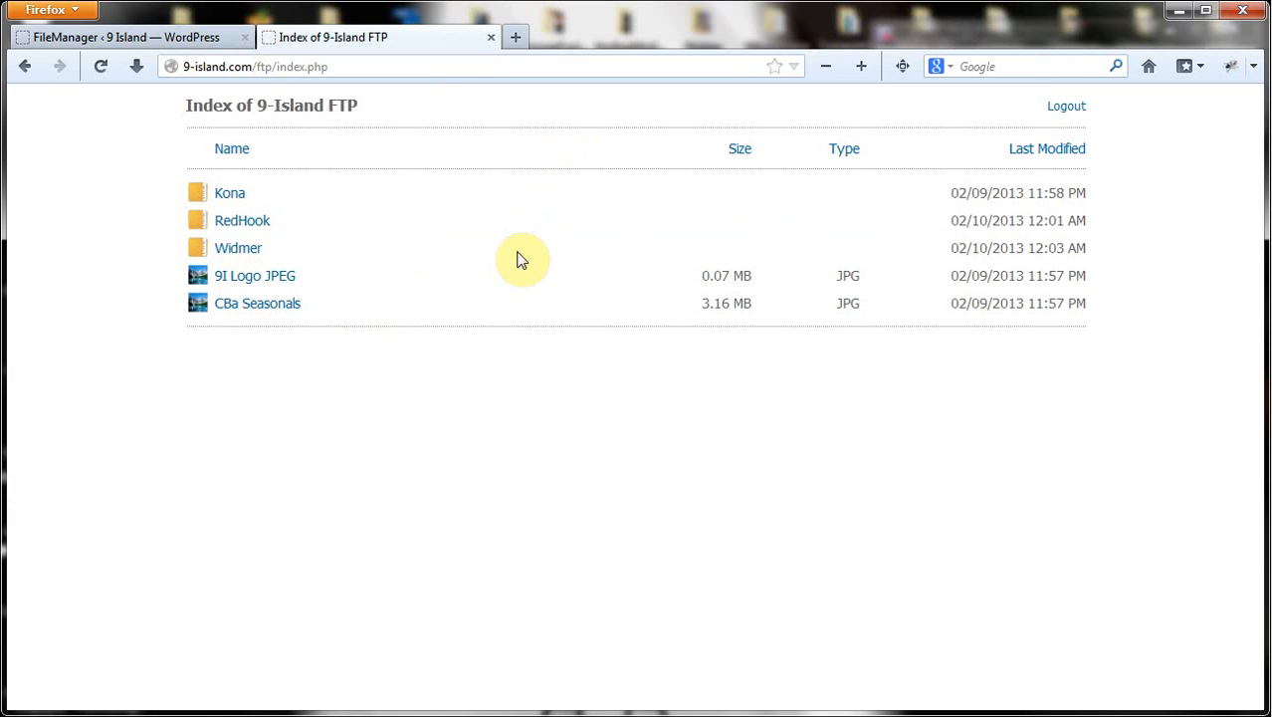
click(147, 38)
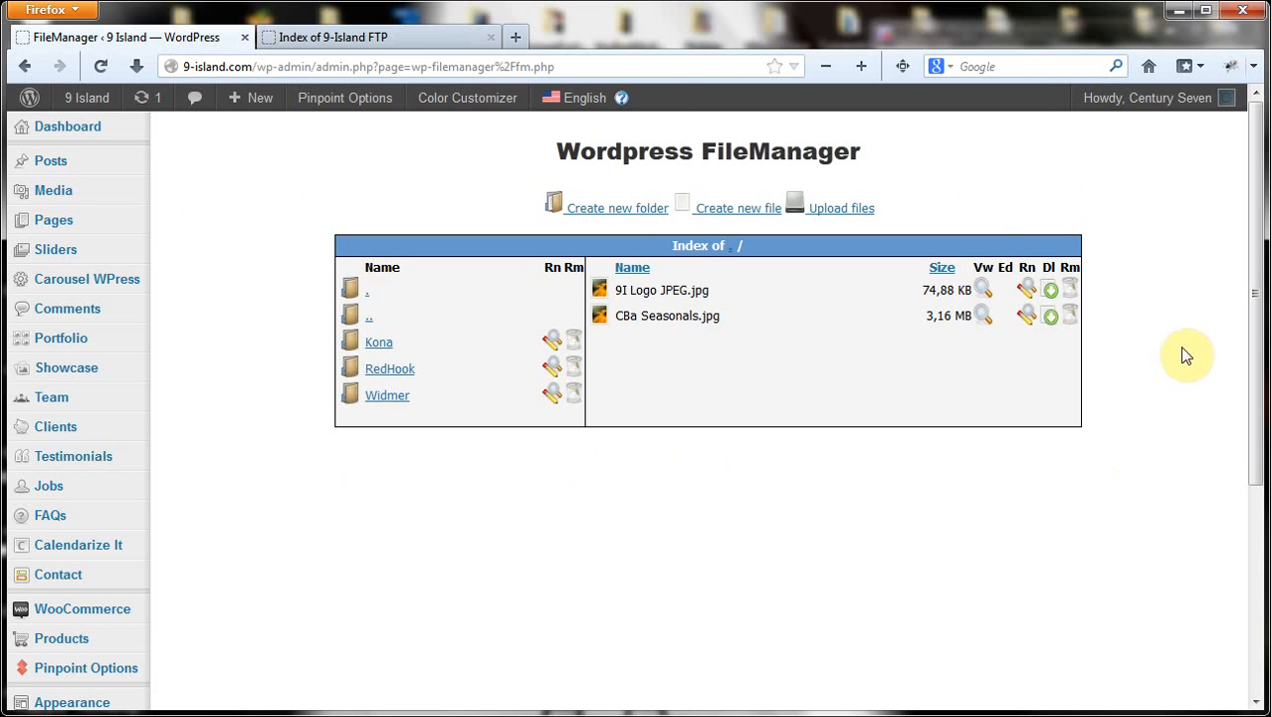
click(461, 37)
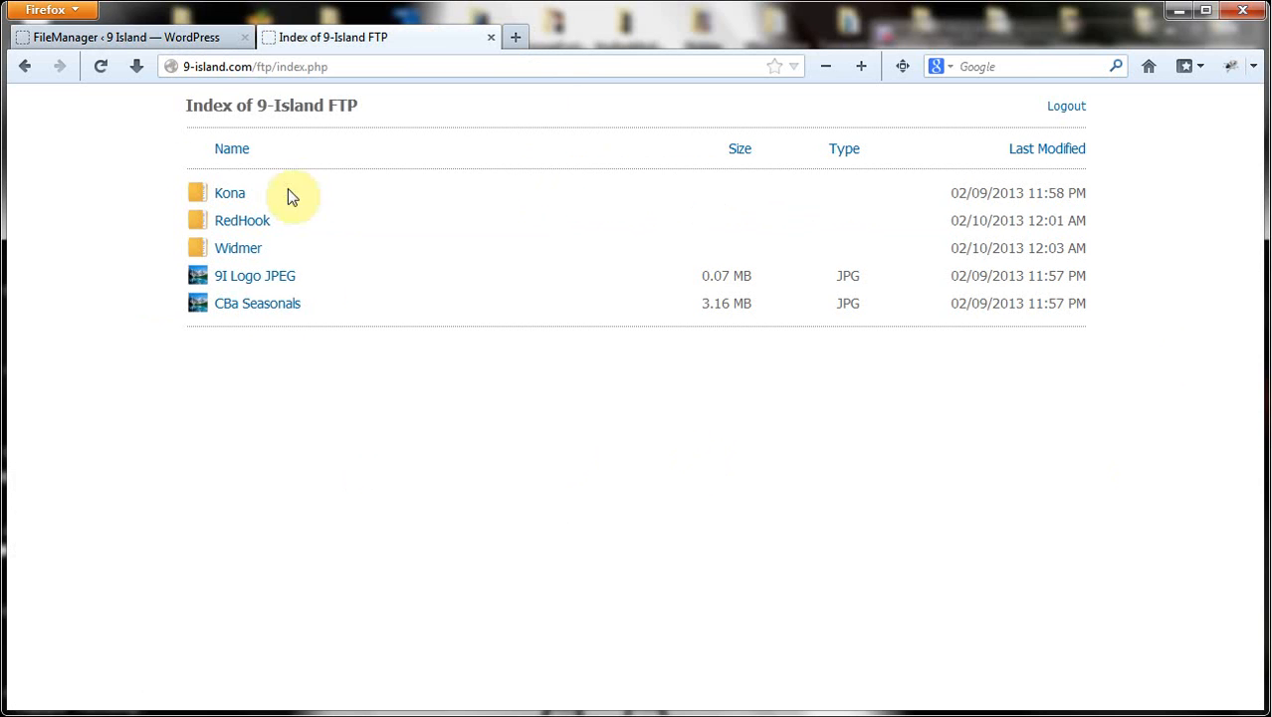
click(127, 37)
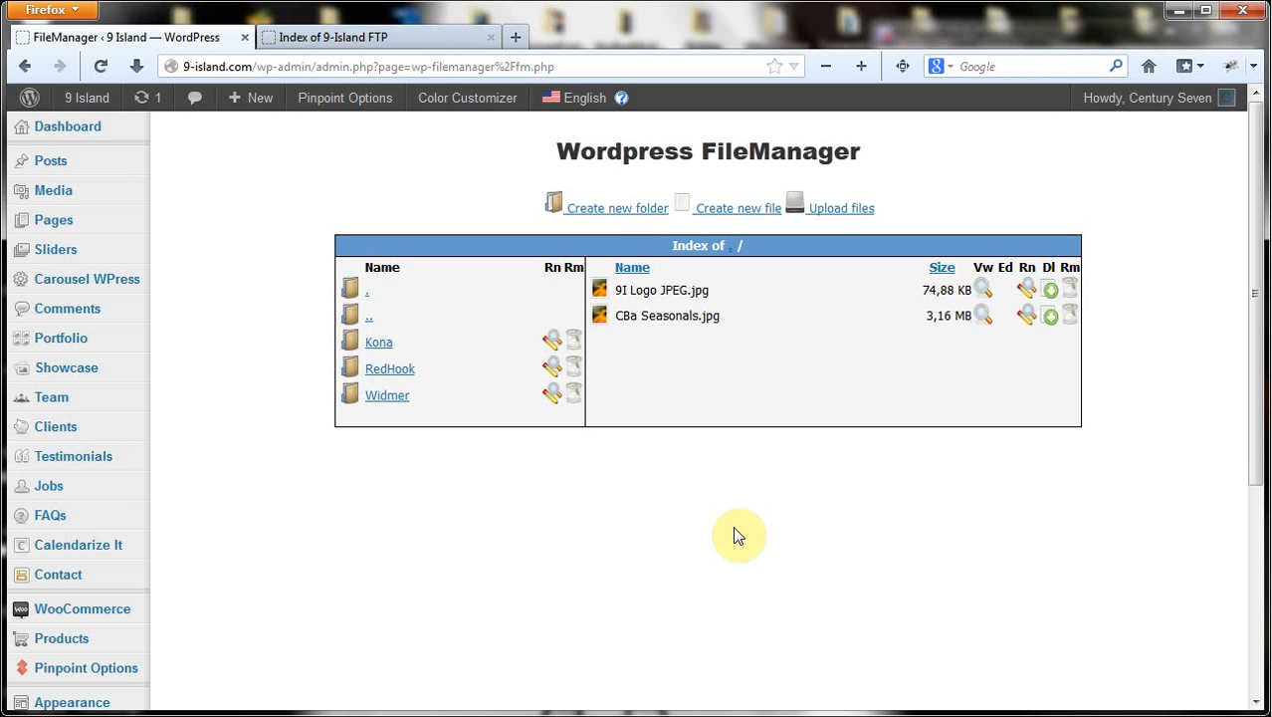
Create a folder named 'Posters' at the FileManager root and open it
click(614, 211)
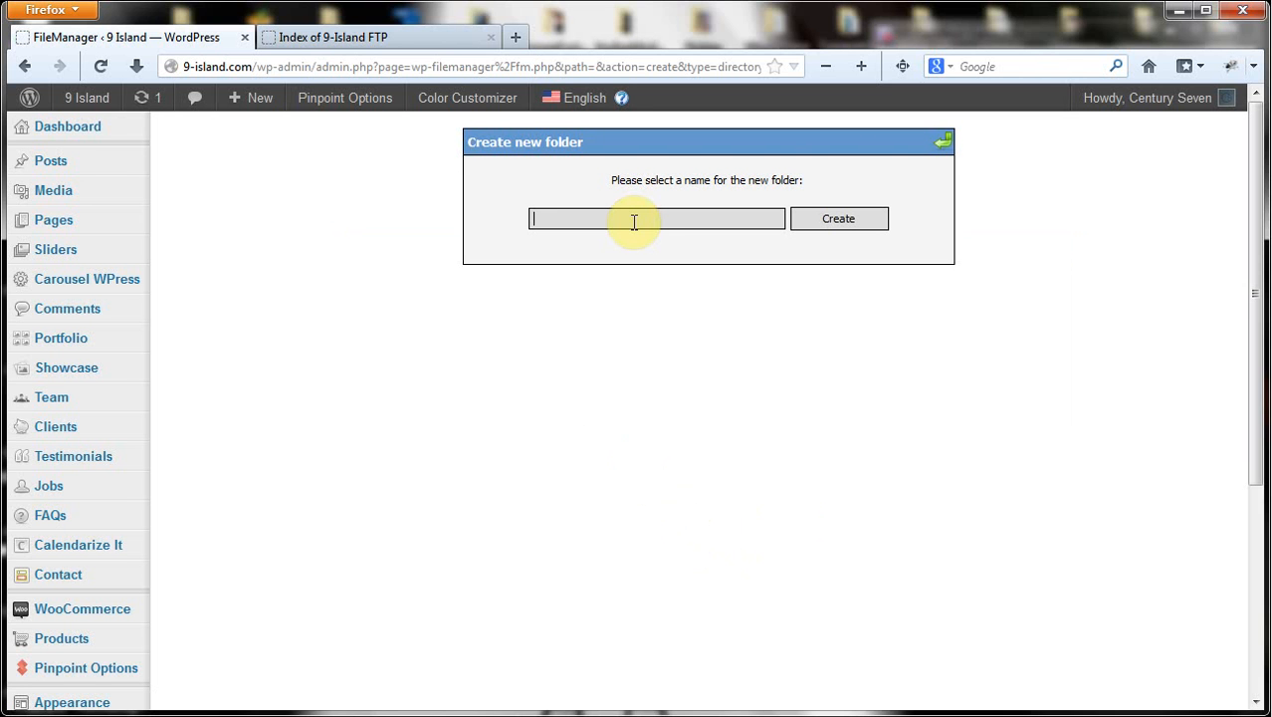
click(633, 221)
text(Poster)
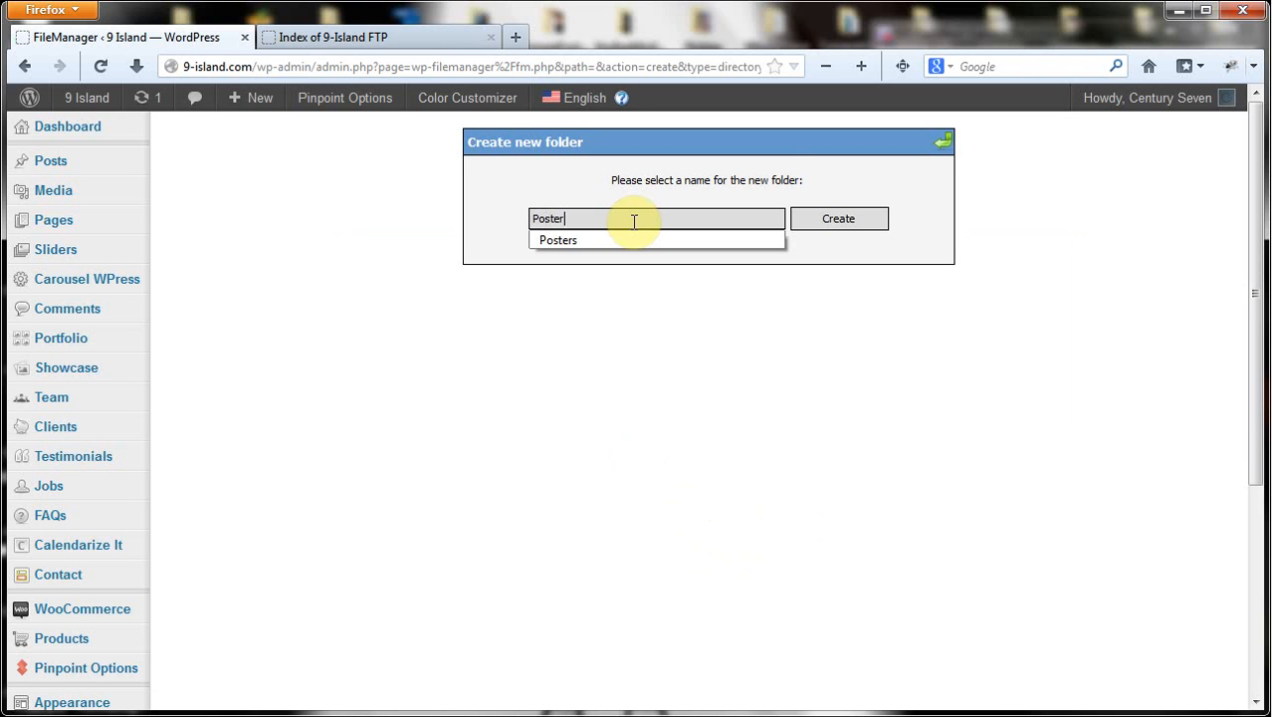
text(s)
click(822, 218)
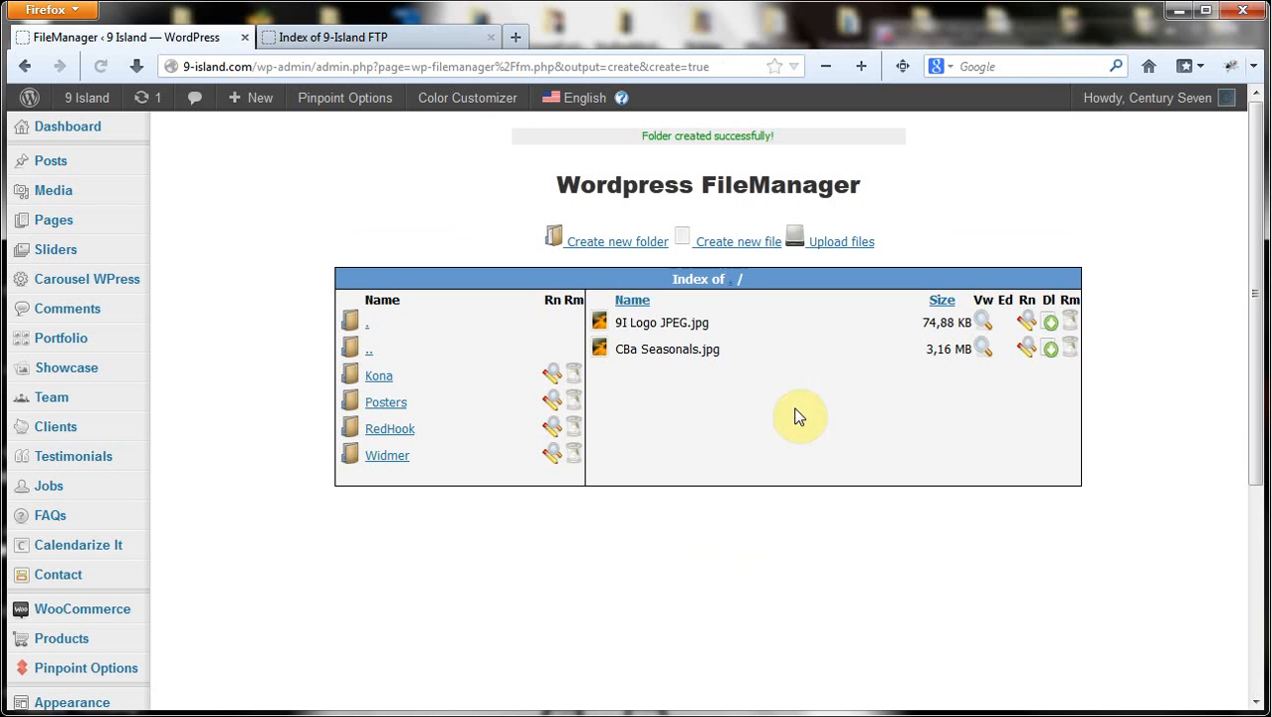
click(387, 409)
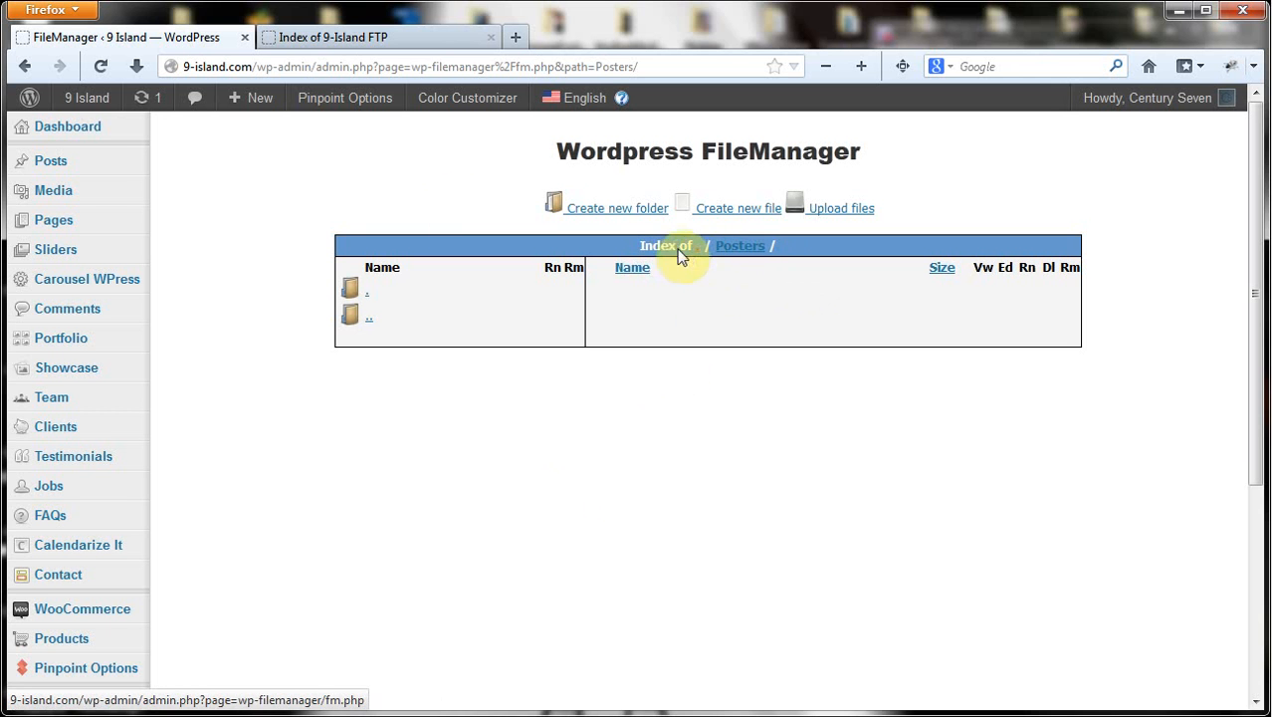
Check the FTP index for Posters, then open the upload form for /Posters/
click(374, 38)
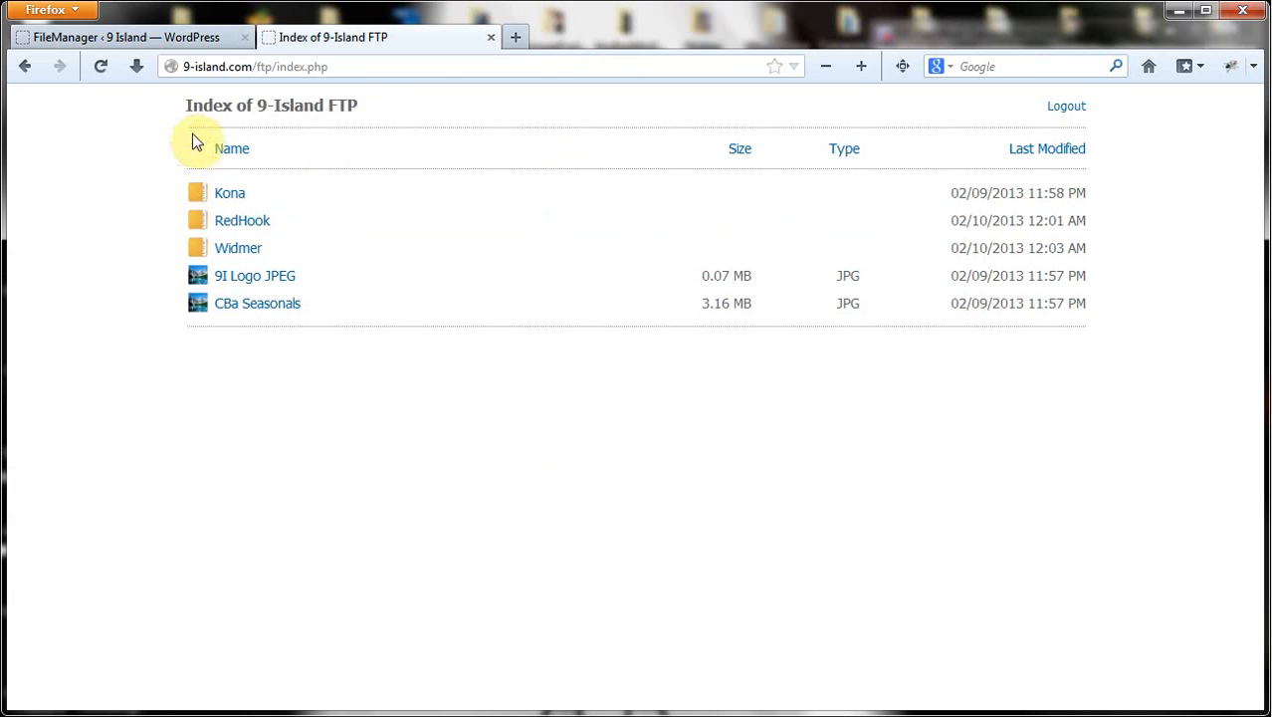
click(144, 37)
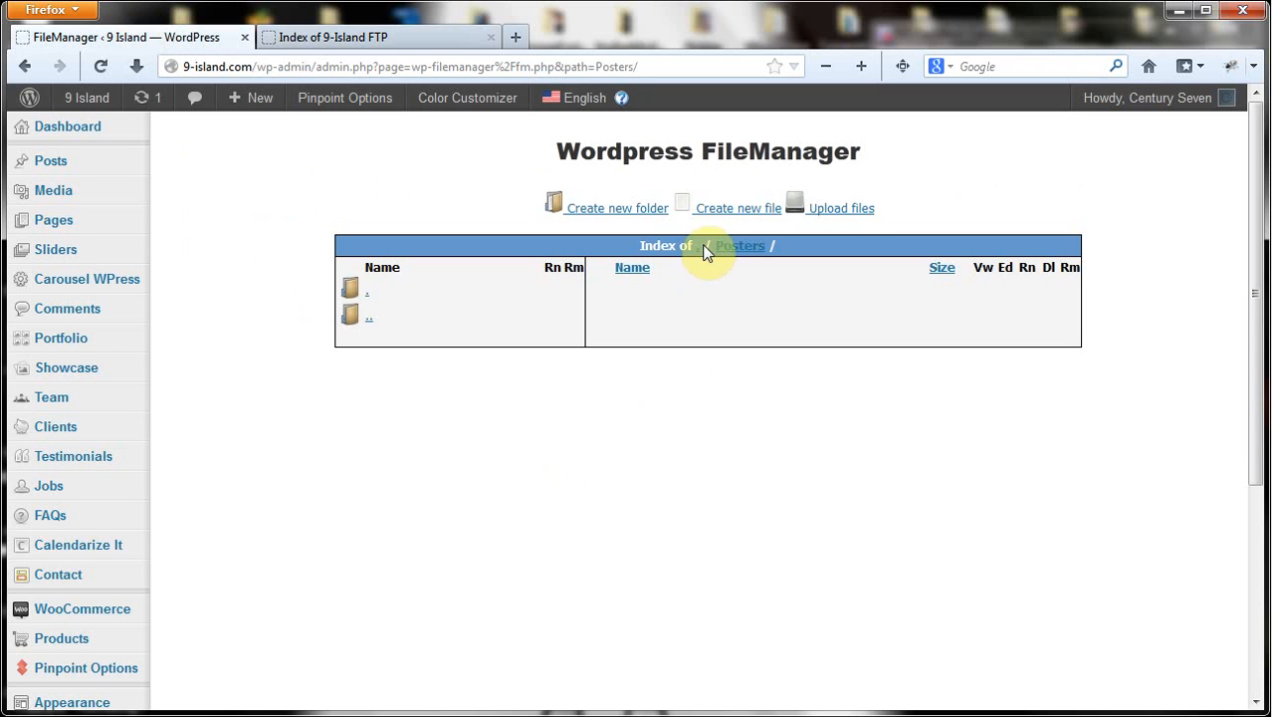
click(842, 210)
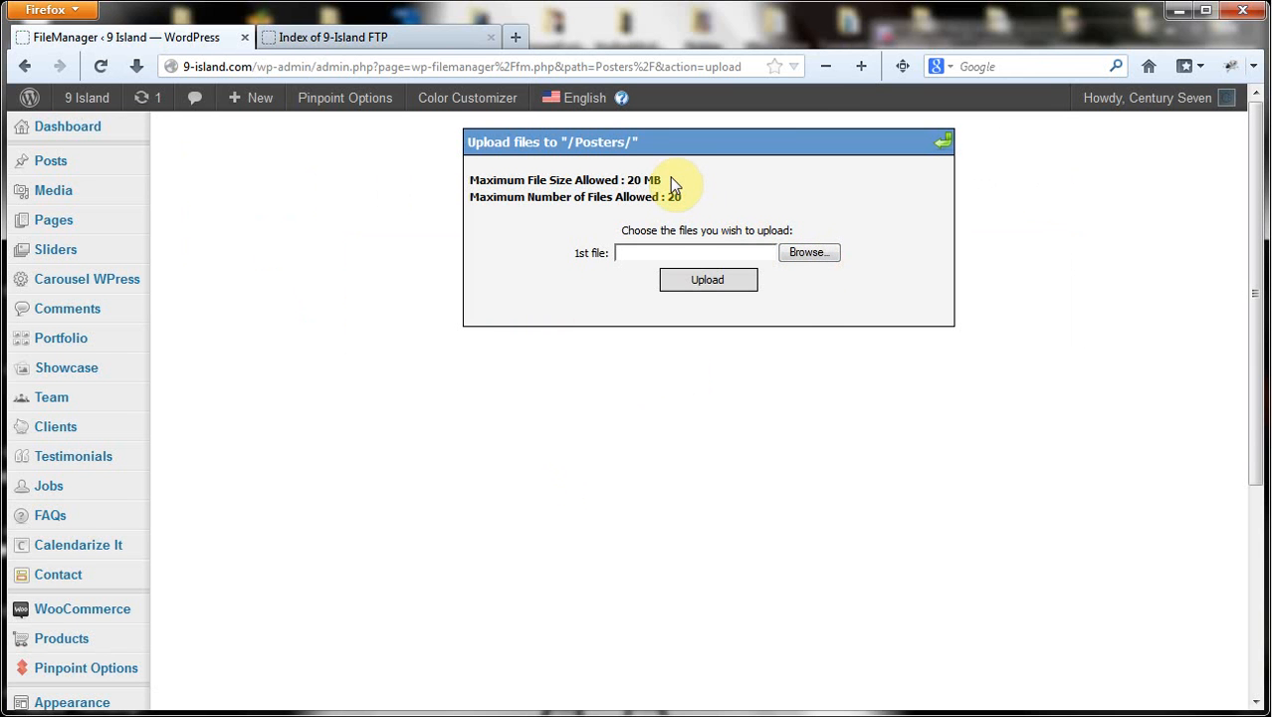
Choose South_Korea.jpg and Taiwan.jpg from the desktop 9-Island folder as upload files
click(809, 252)
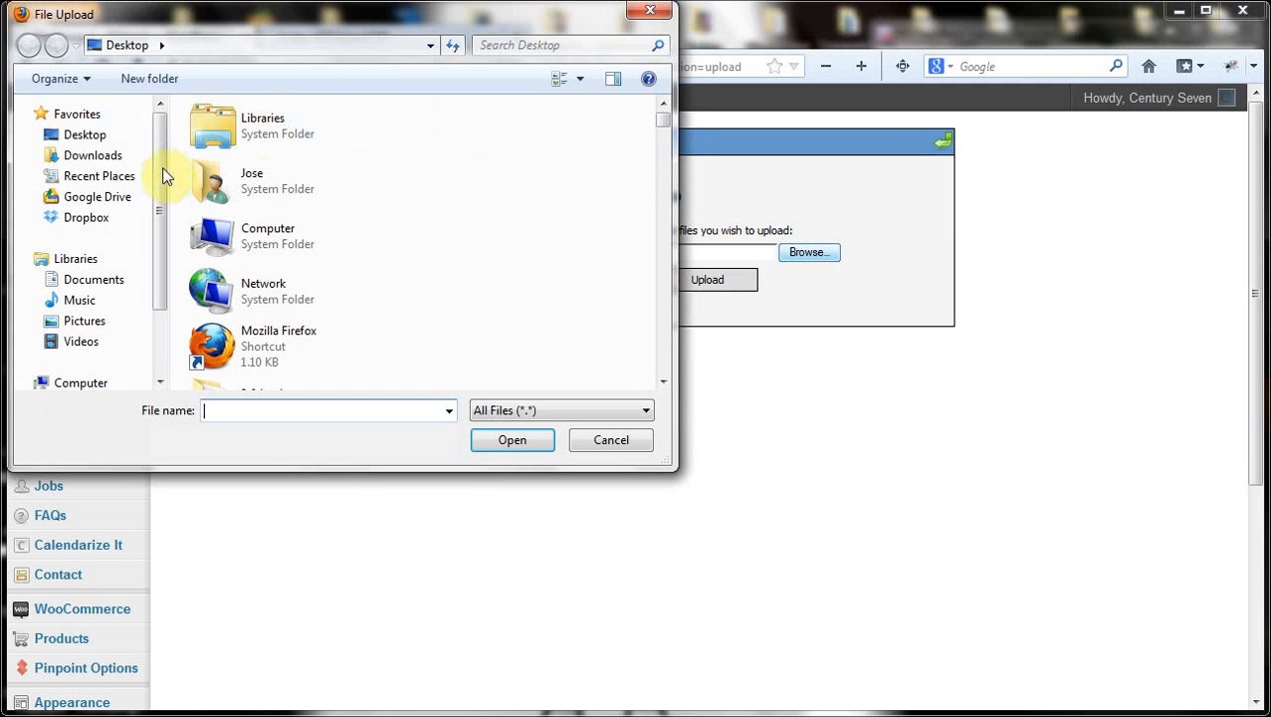
click(660, 324)
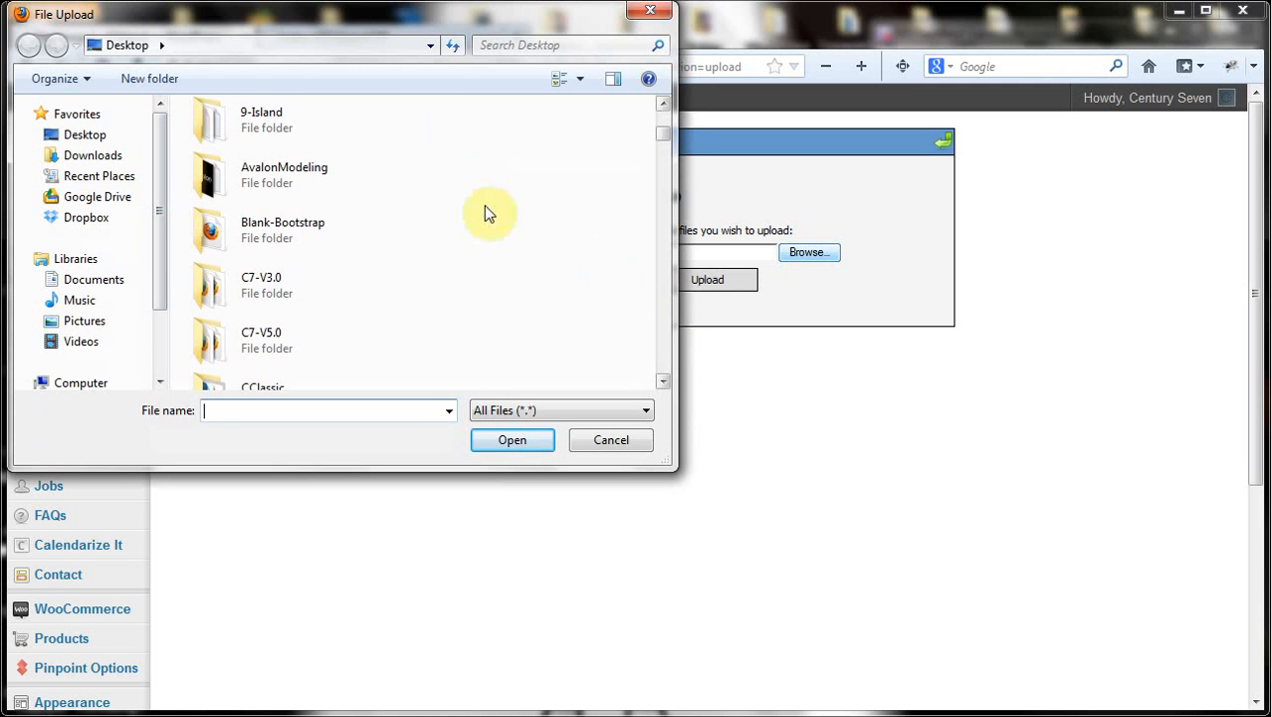
double_click(250, 126)
scroll(664, 342, down, 10)
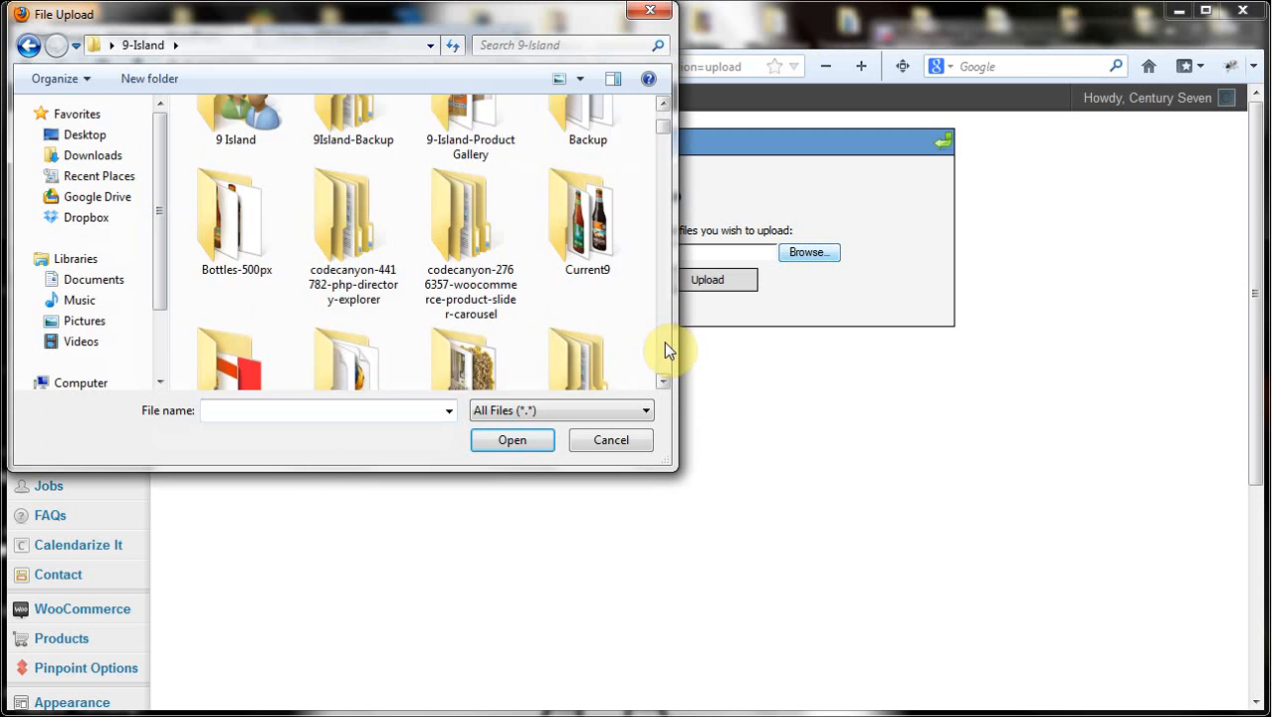
click(664, 341)
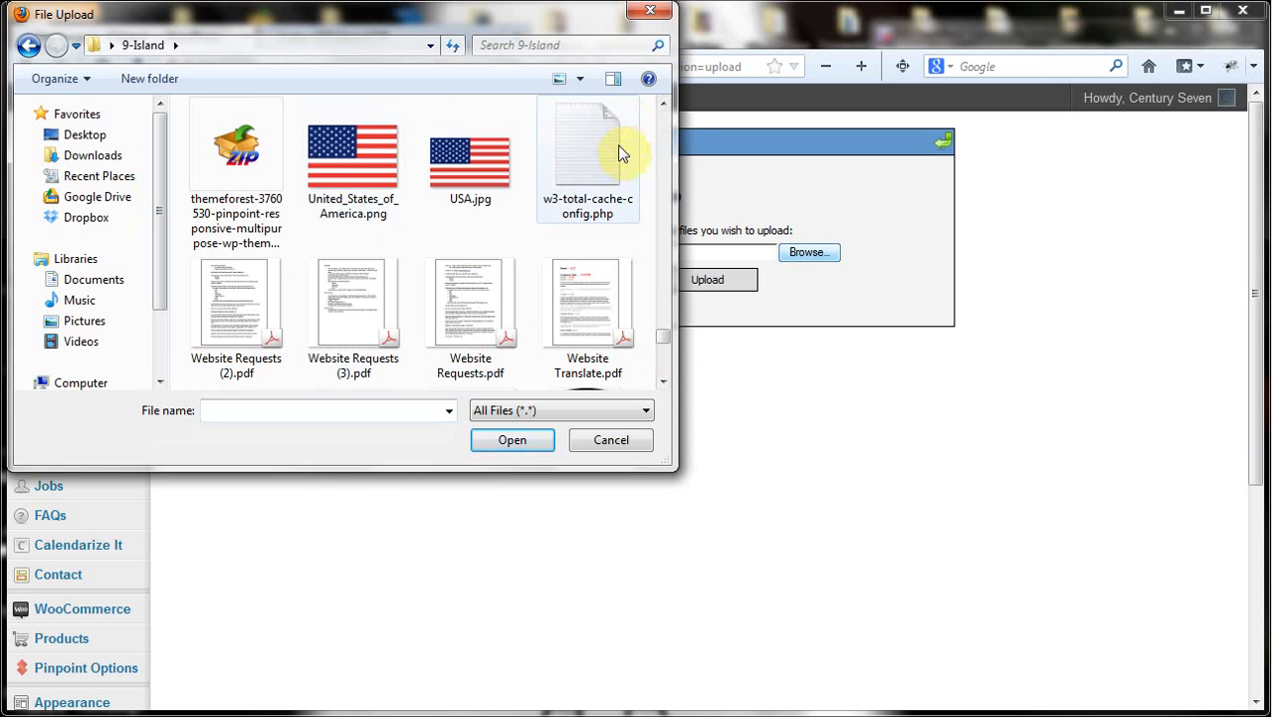
click(664, 105)
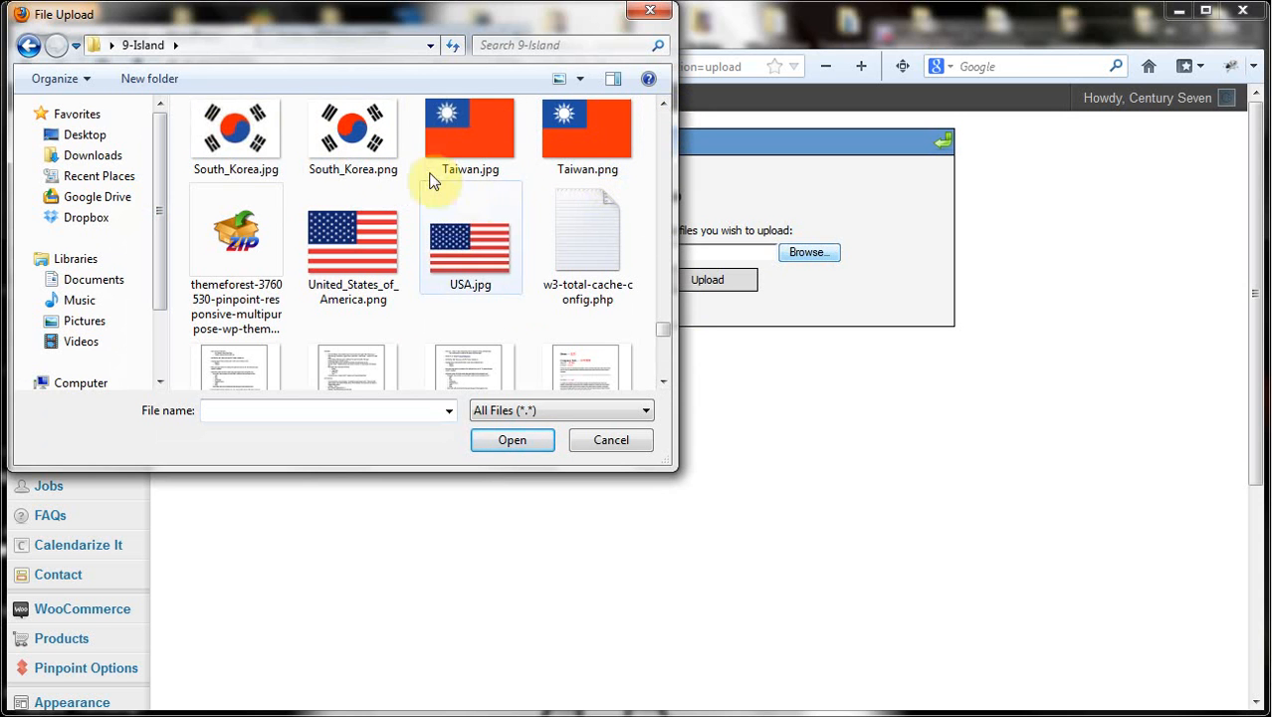
click(229, 135)
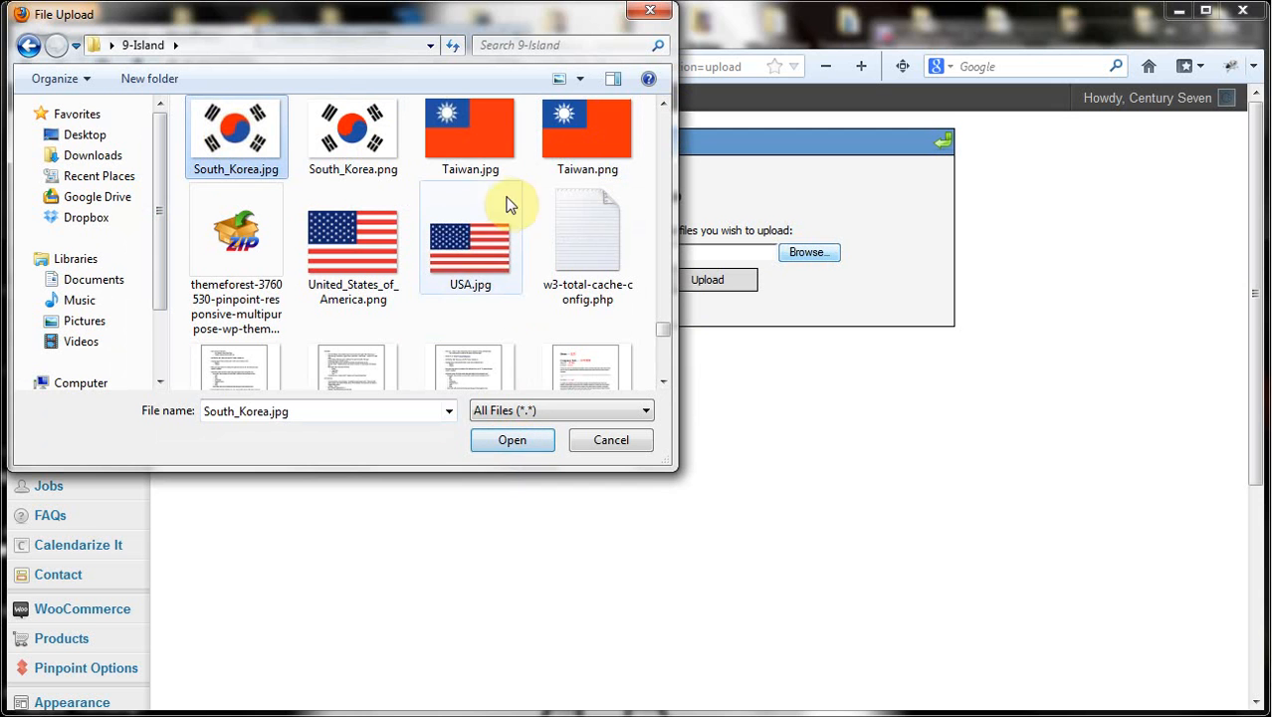
ctrl+click(466, 135)
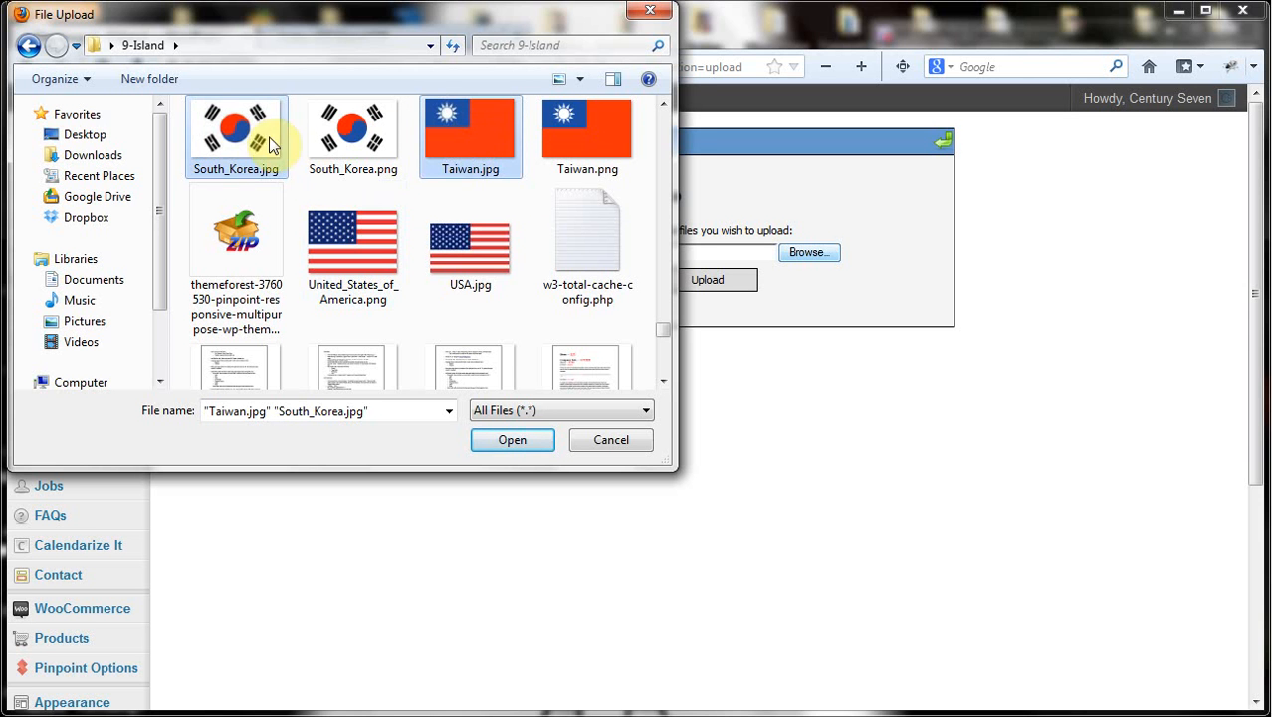
click(508, 441)
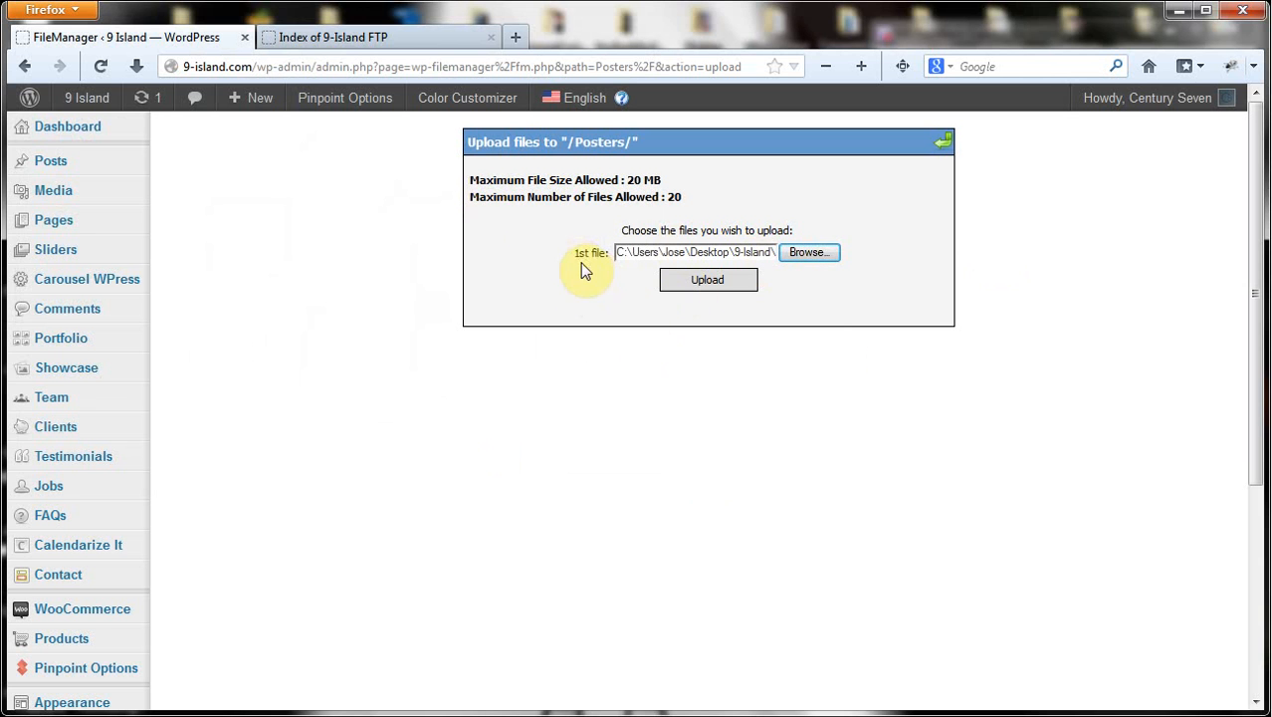
Upload South_Korea.jpg and Taiwan.jpg into /Posters/ and begin renaming South_Korea.jpg
click(708, 282)
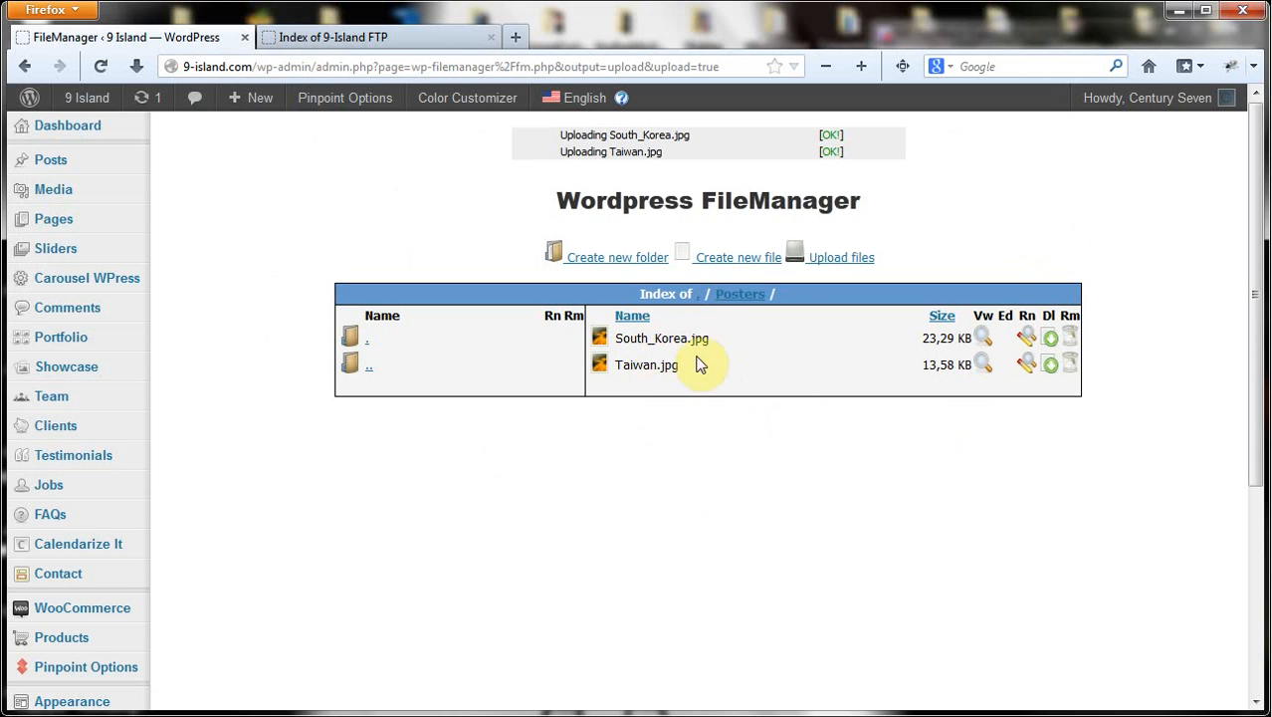
click(1026, 338)
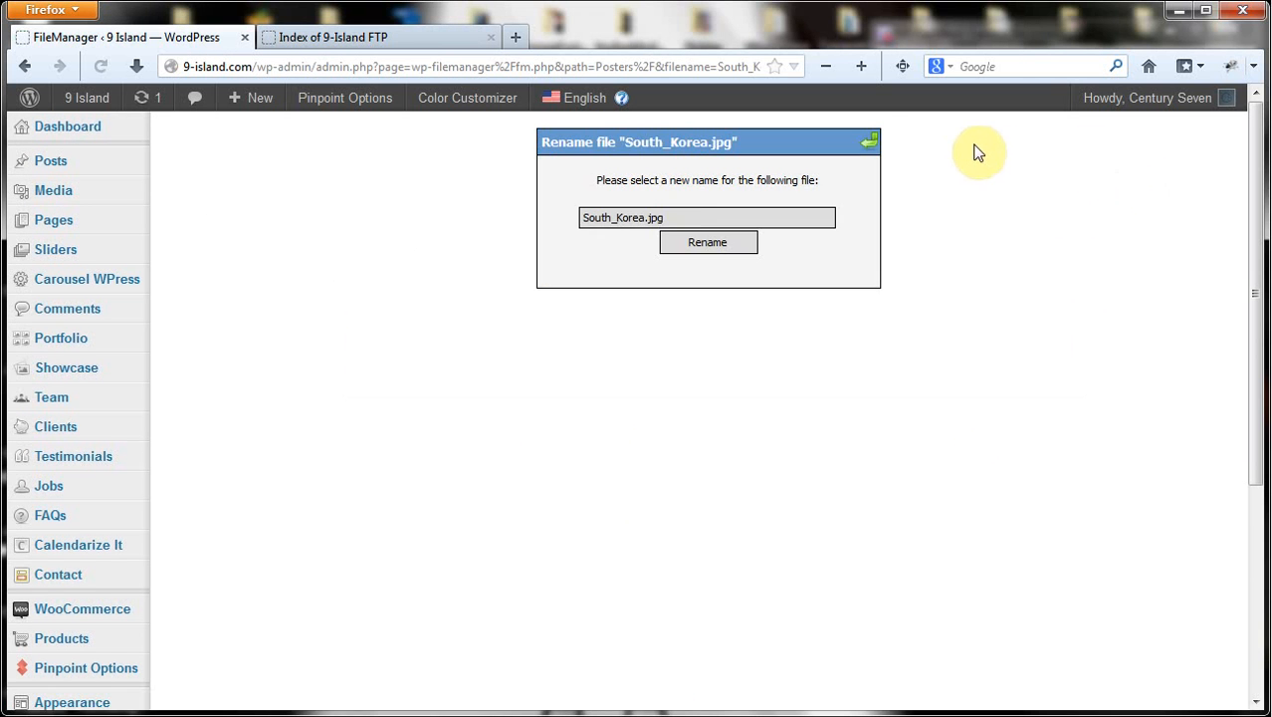
Remove the underscore to rename South_Korea.jpg to SouthKorea.jpg in the Posters folder
click(617, 217)
key(BackSpace)
click(722, 245)
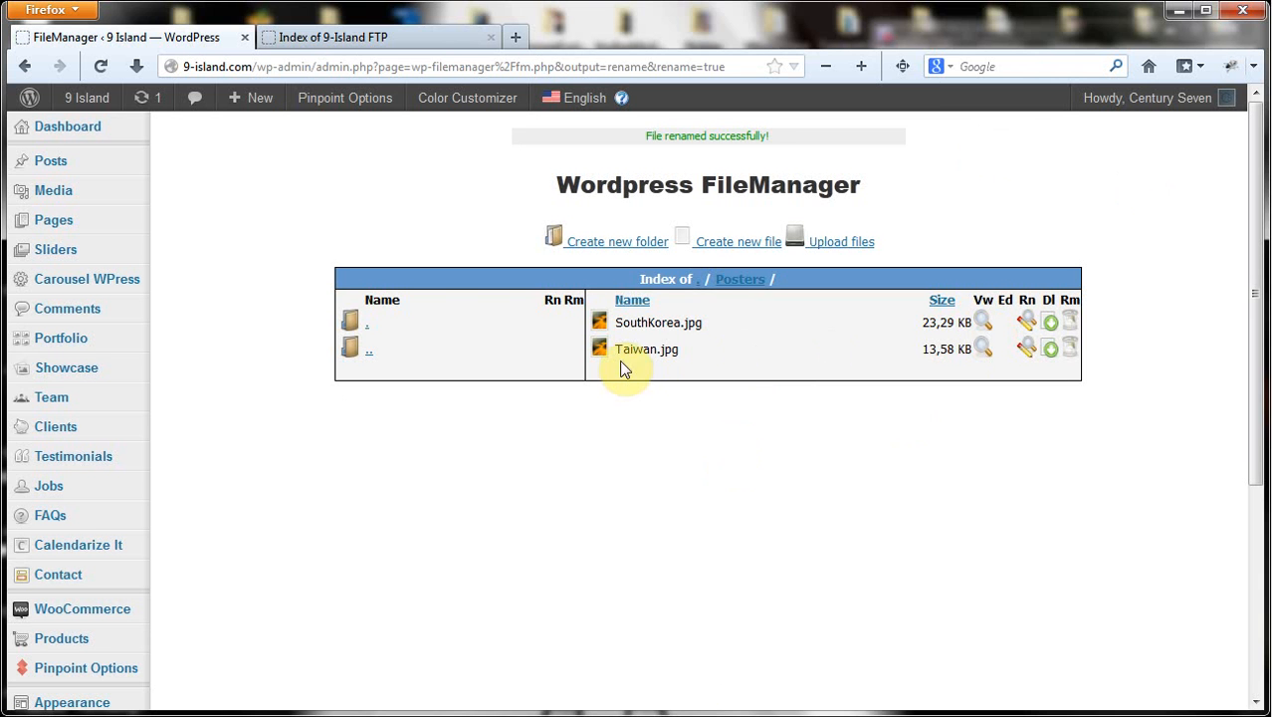
click(1070, 348)
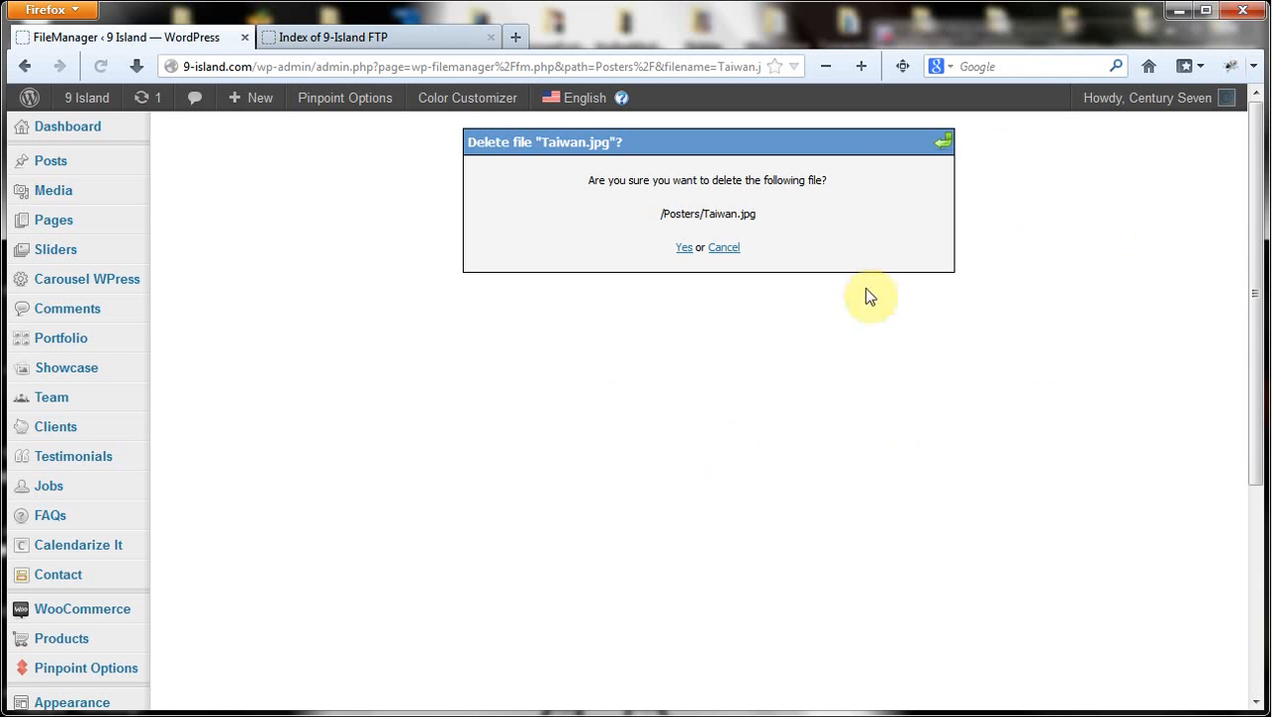
Confirm deleting Taiwan.jpg, then go back up to the FileManager root listing
click(684, 248)
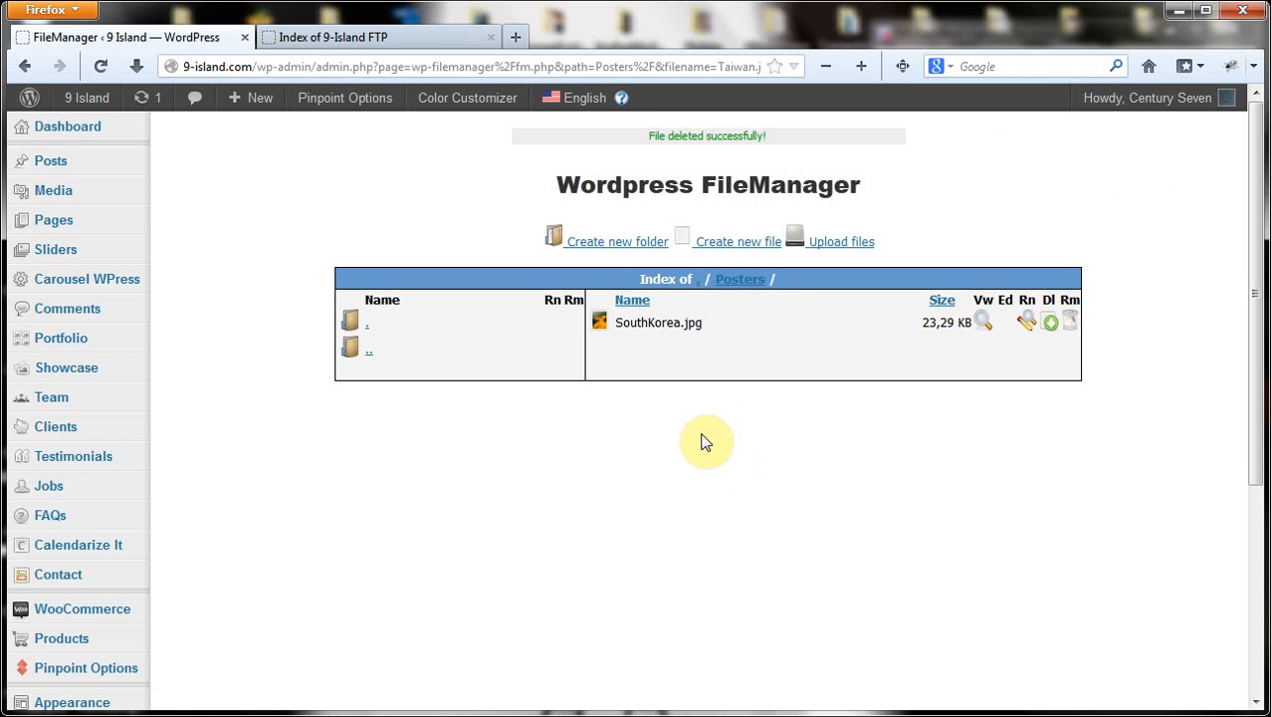
click(369, 332)
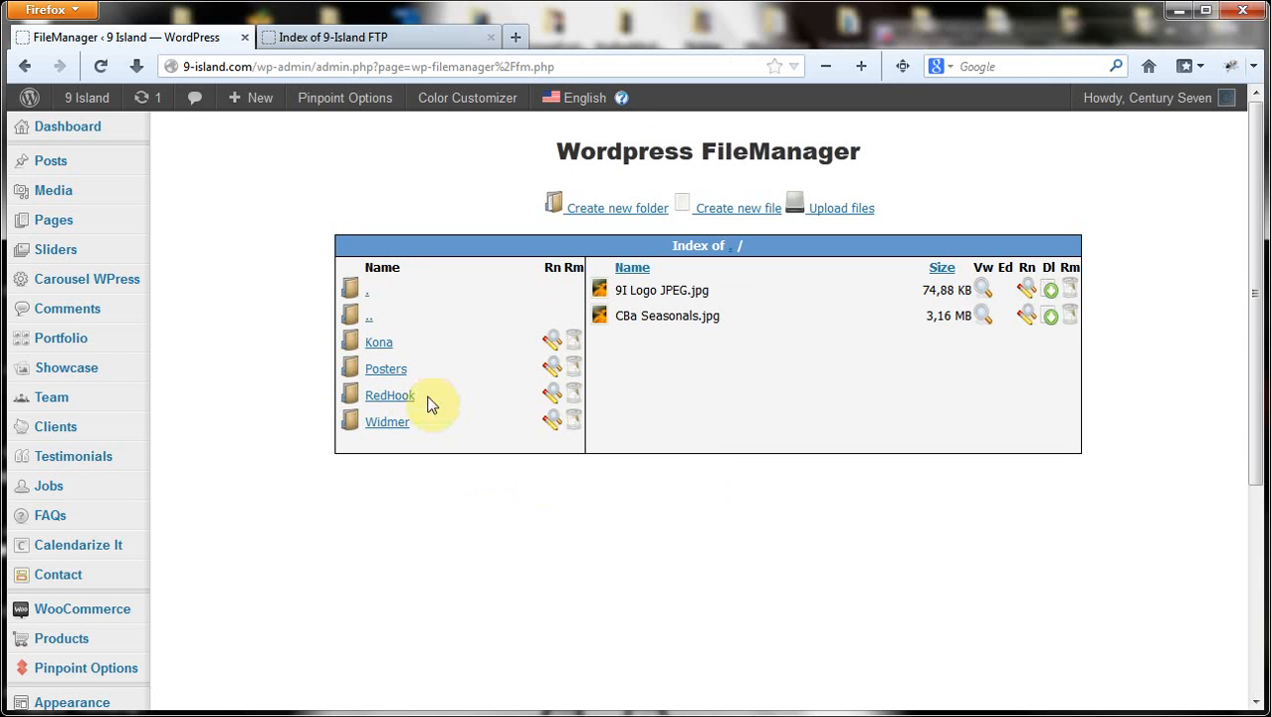
Delete the Posters folder and check the 9-Island FTP index to confirm it's gone
click(575, 370)
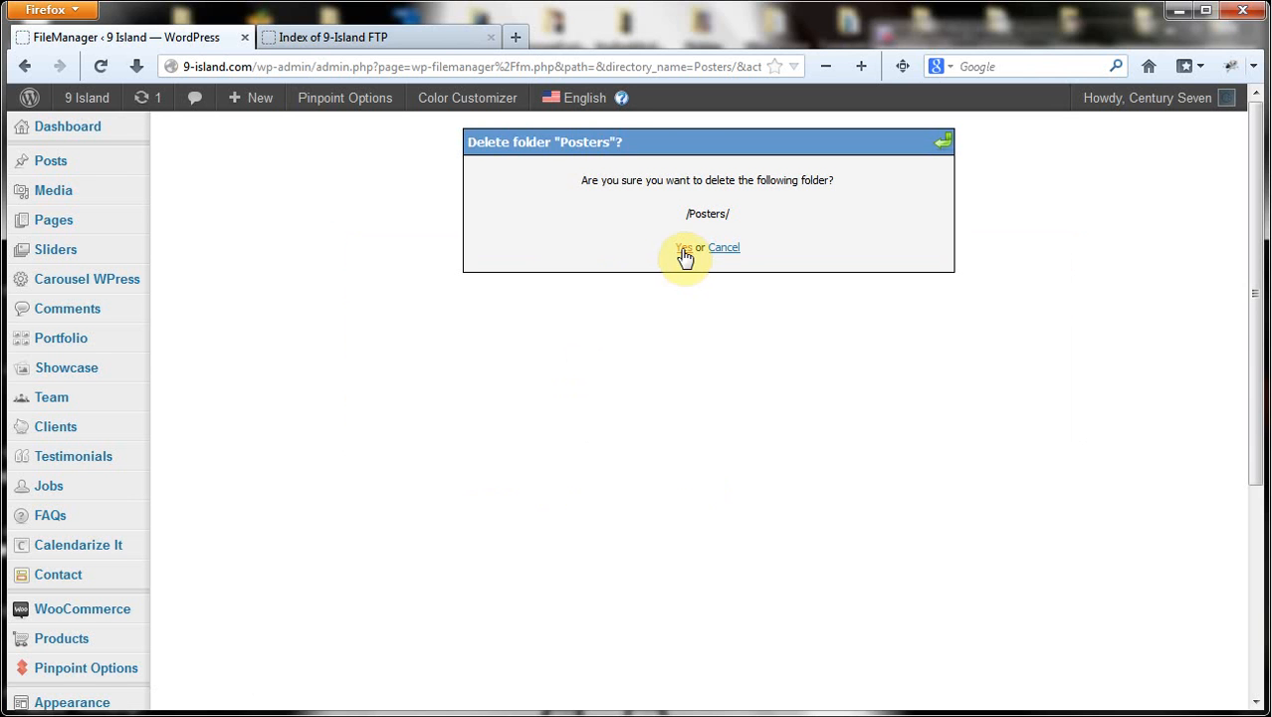
click(685, 251)
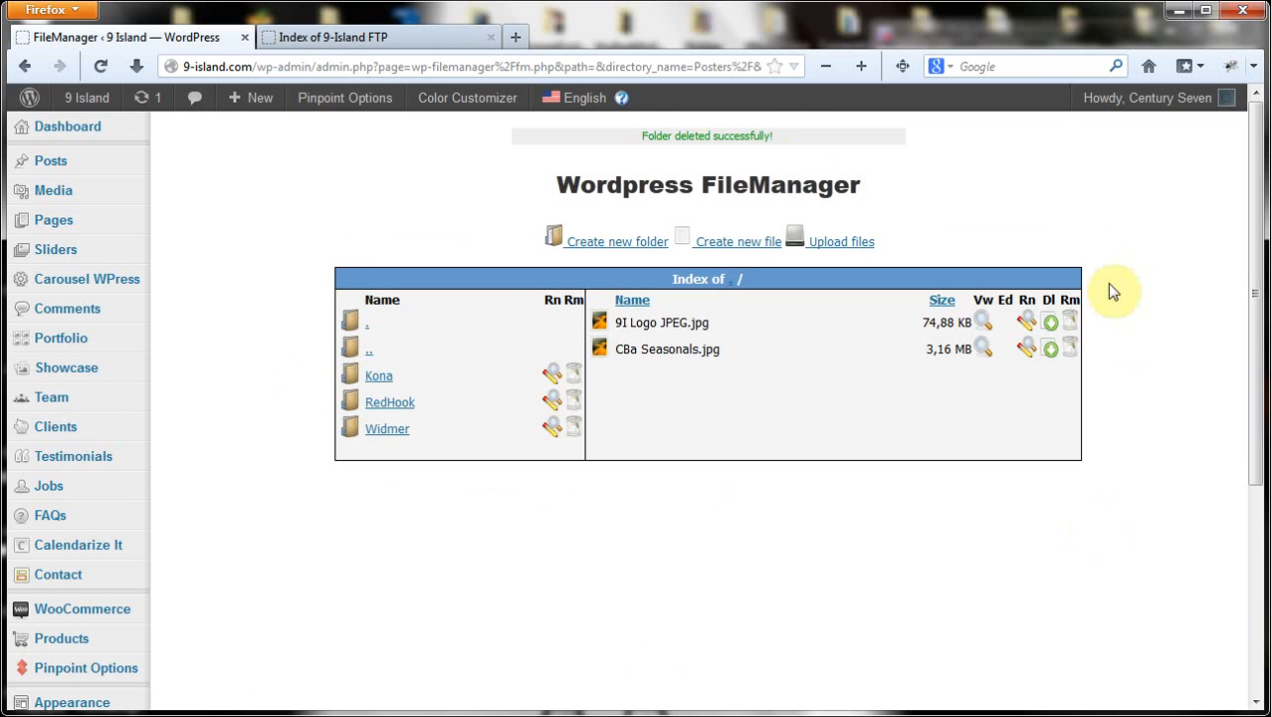
click(311, 40)
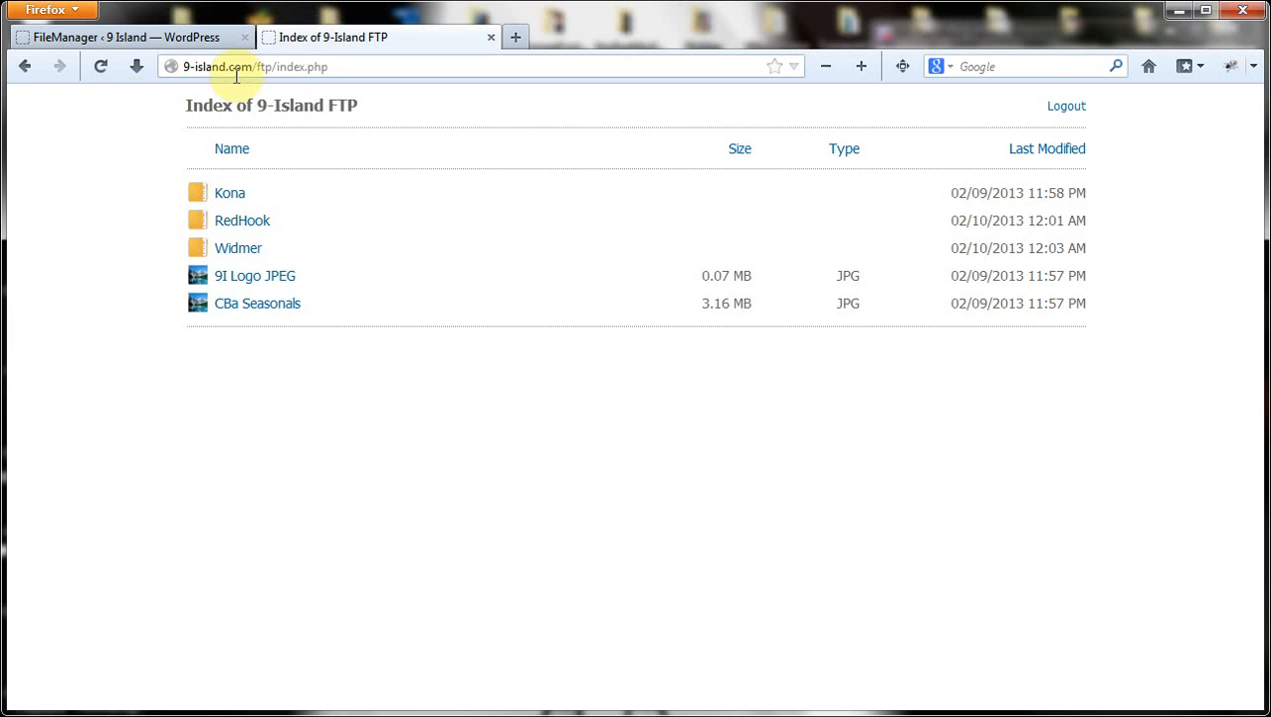
click(133, 42)
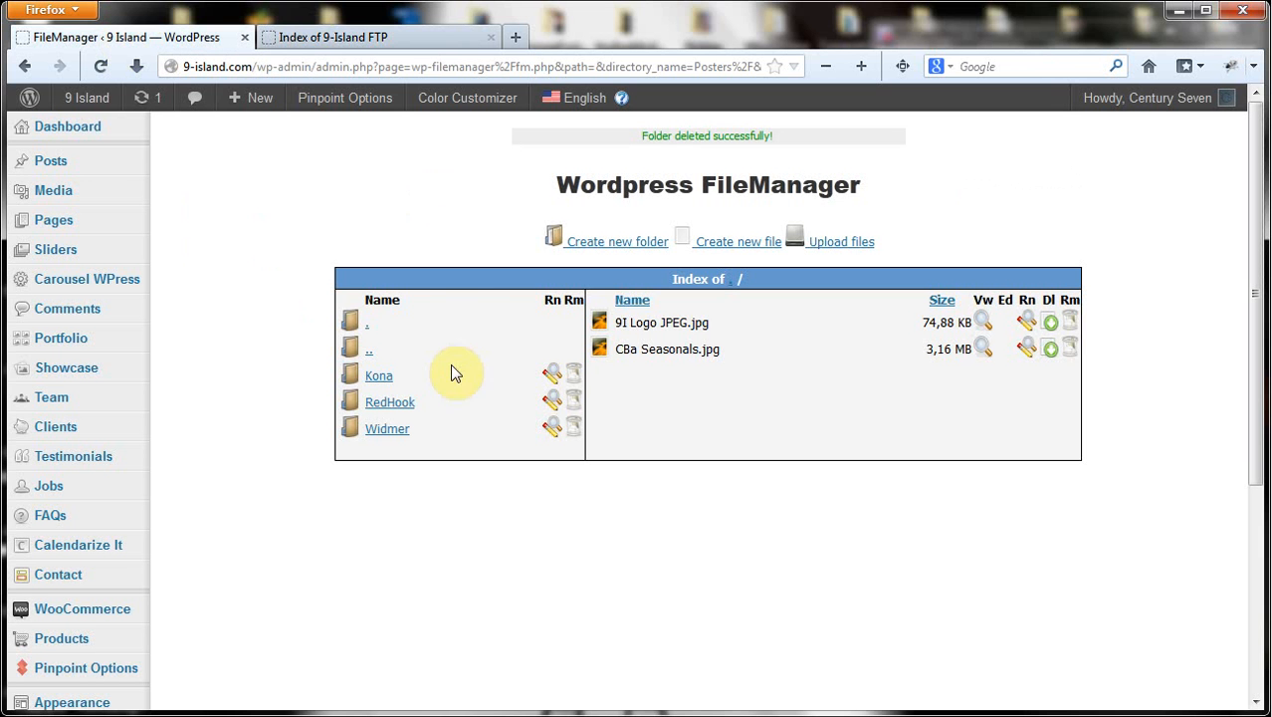
click(610, 242)
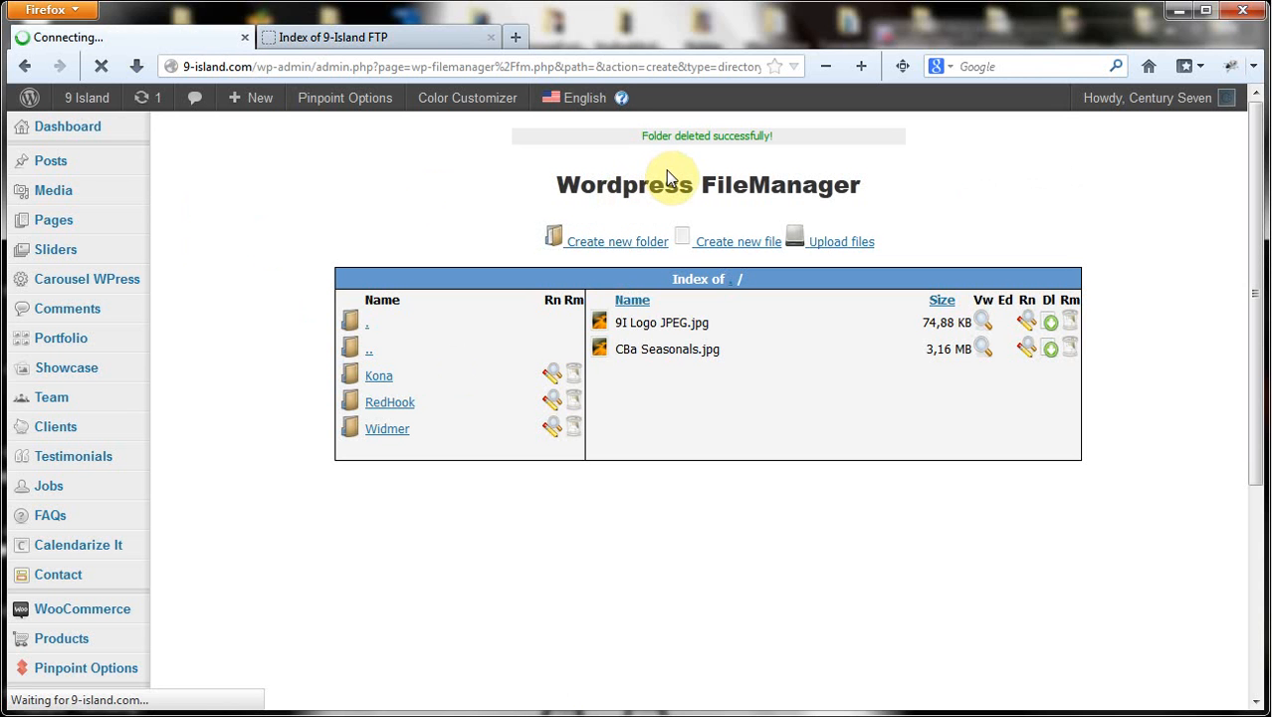
Create a folder named Test at the root and refresh the FTP index to see it
click(631, 220)
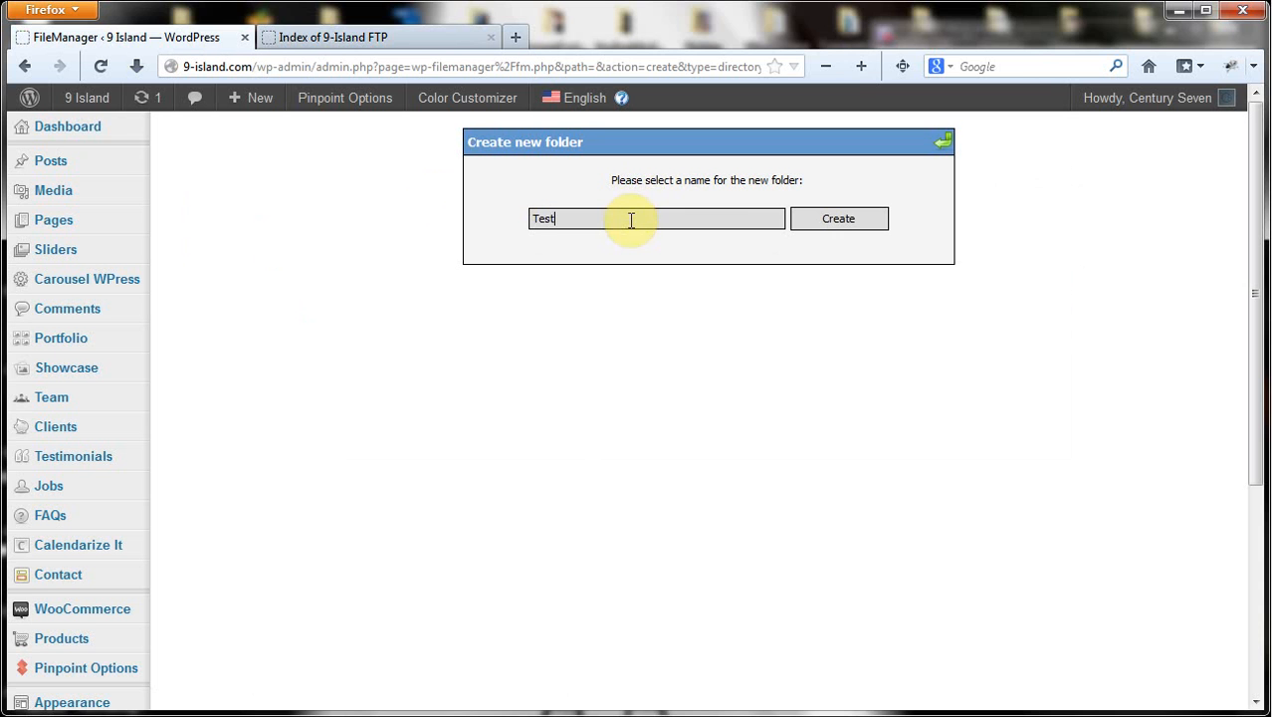
click(853, 221)
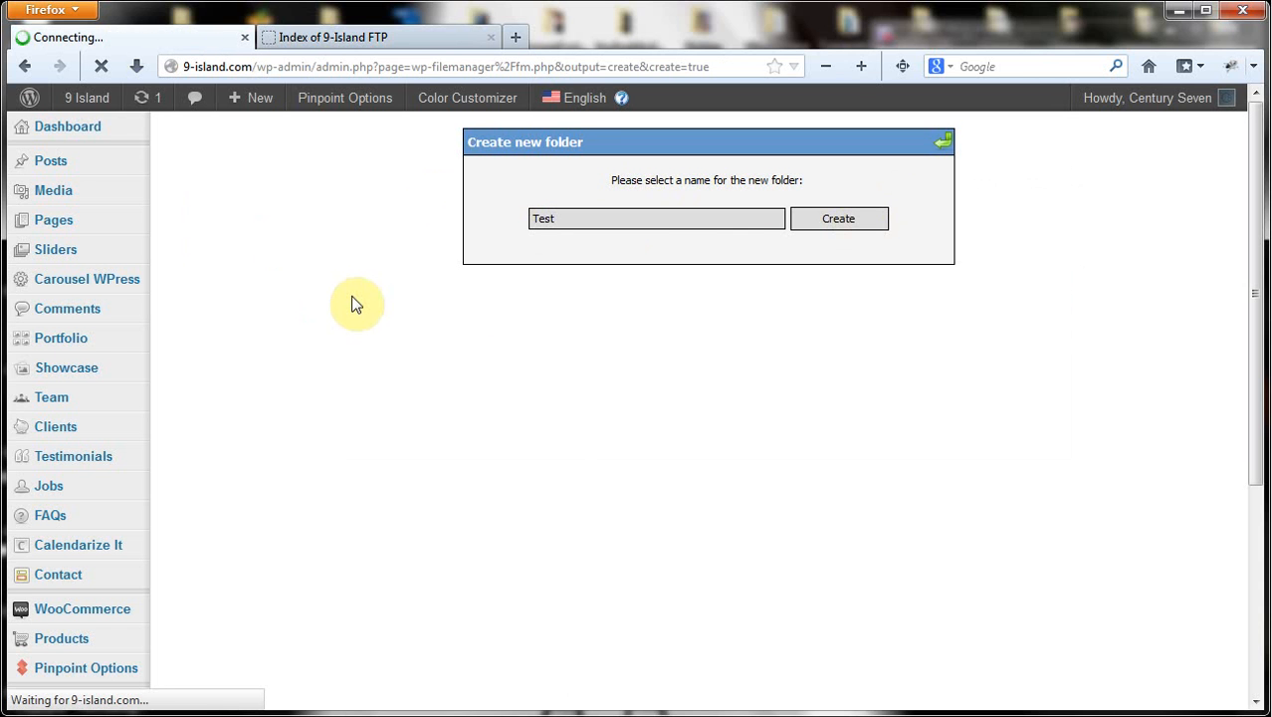
click(313, 38)
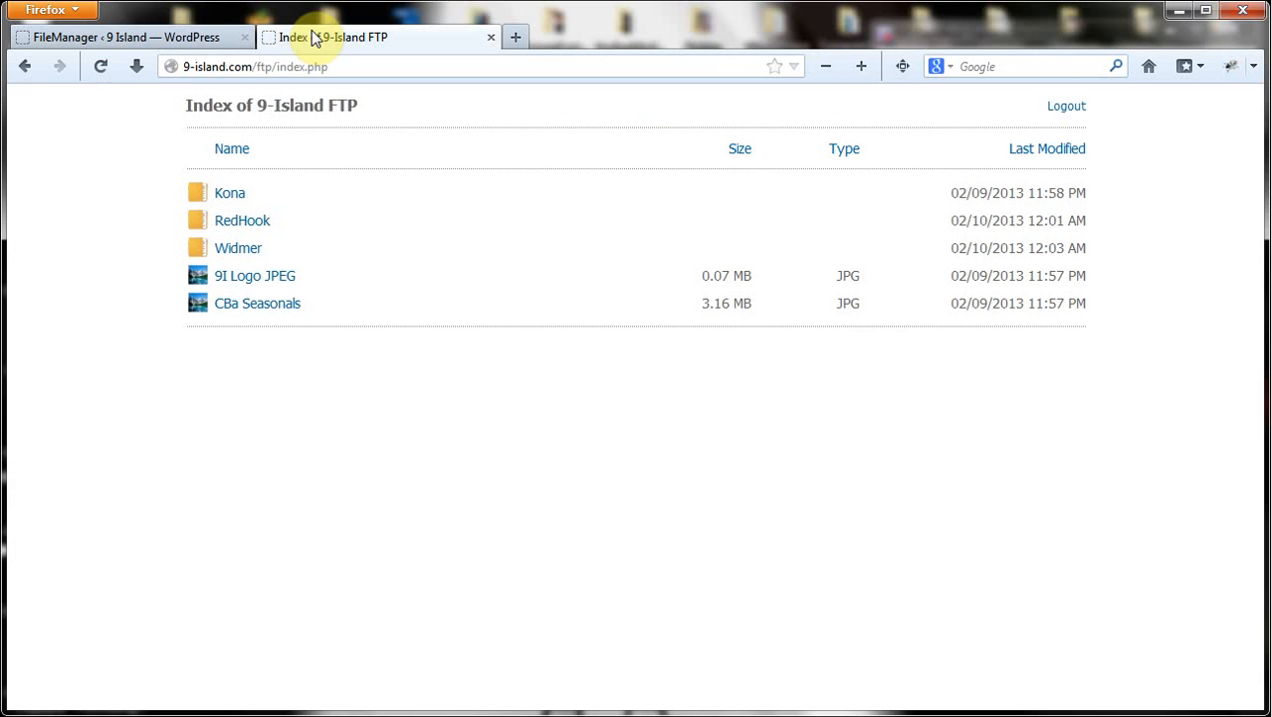
click(99, 65)
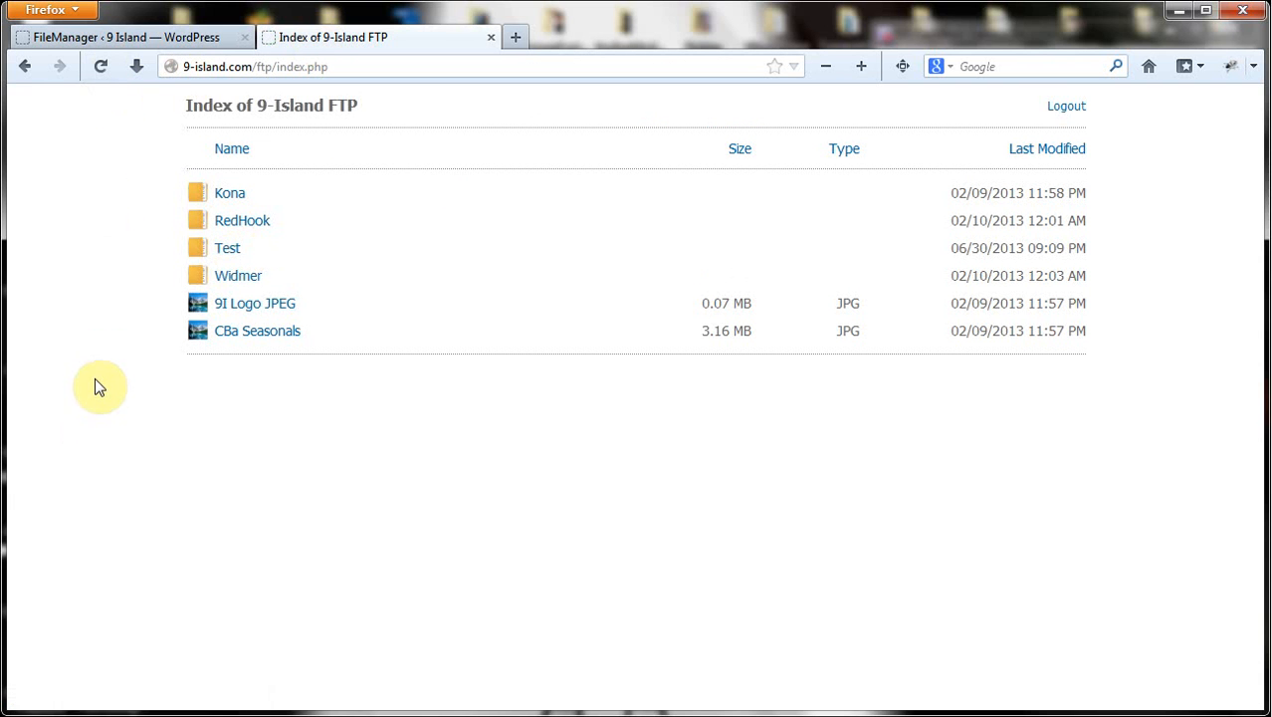
click(177, 38)
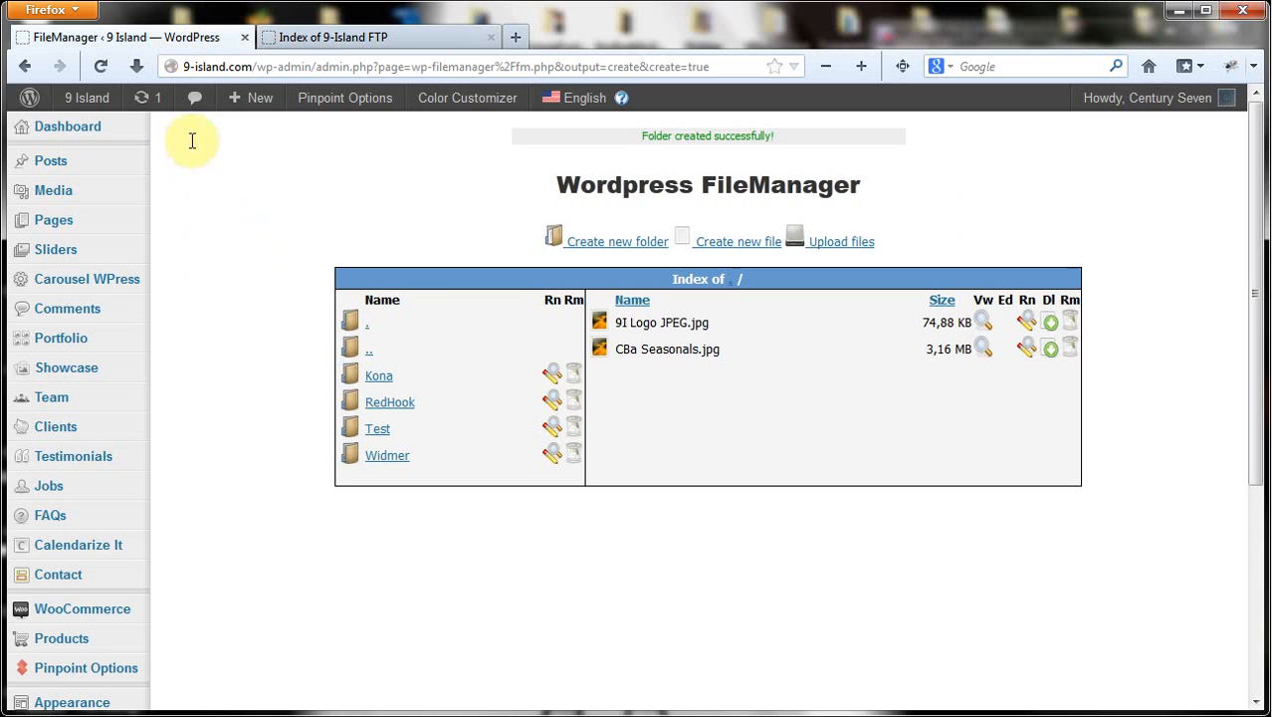
Delete the Test folder and refresh the FTP index, now listing only Kona, RedHook, Widmer
click(573, 428)
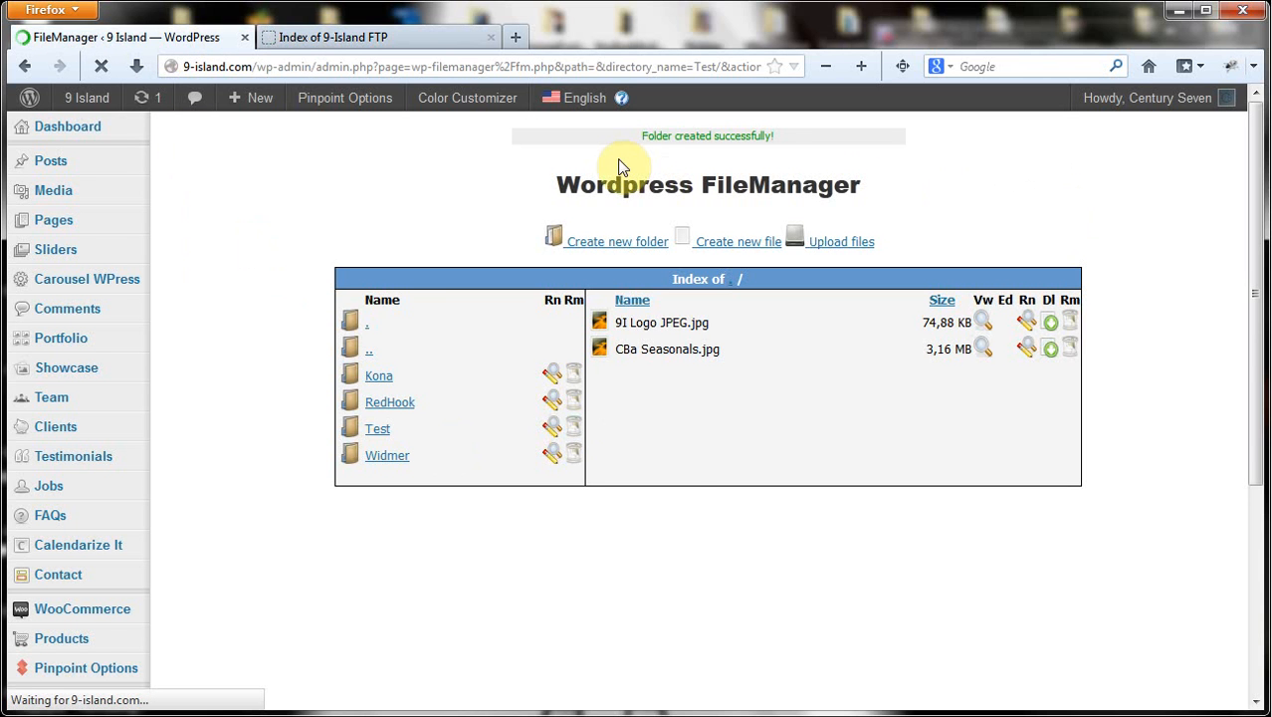
click(683, 247)
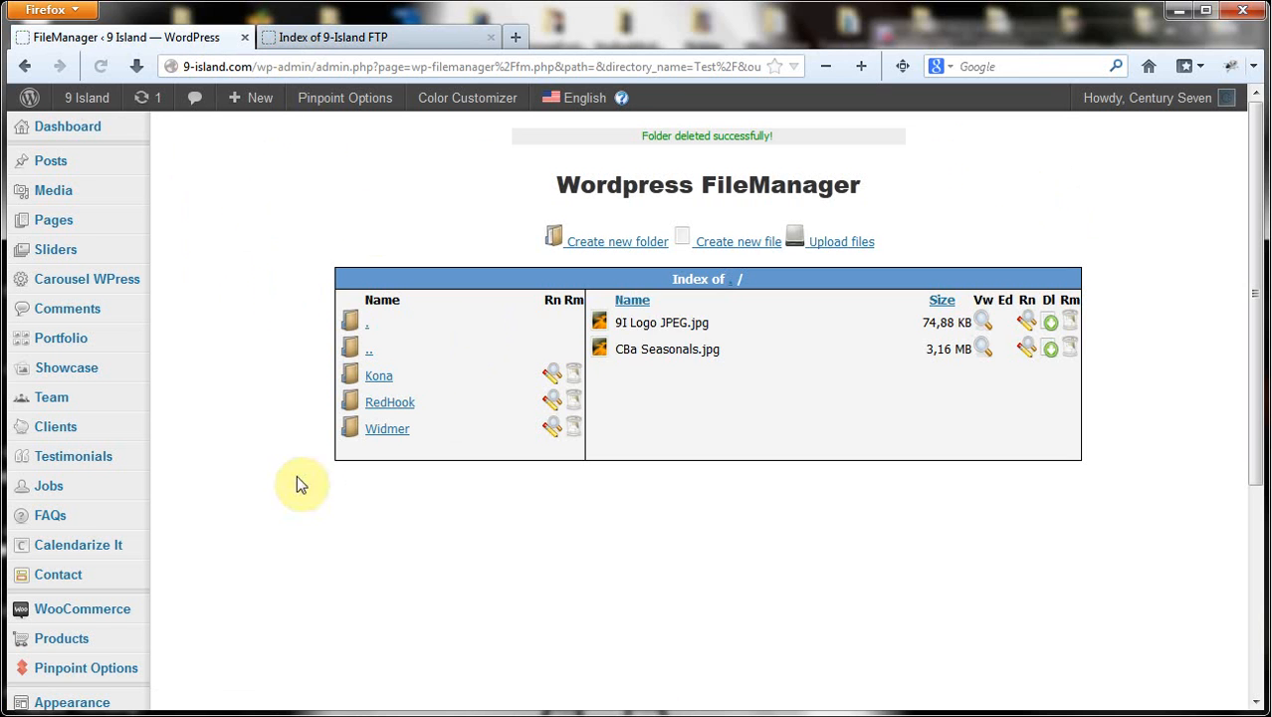
click(337, 35)
click(99, 66)
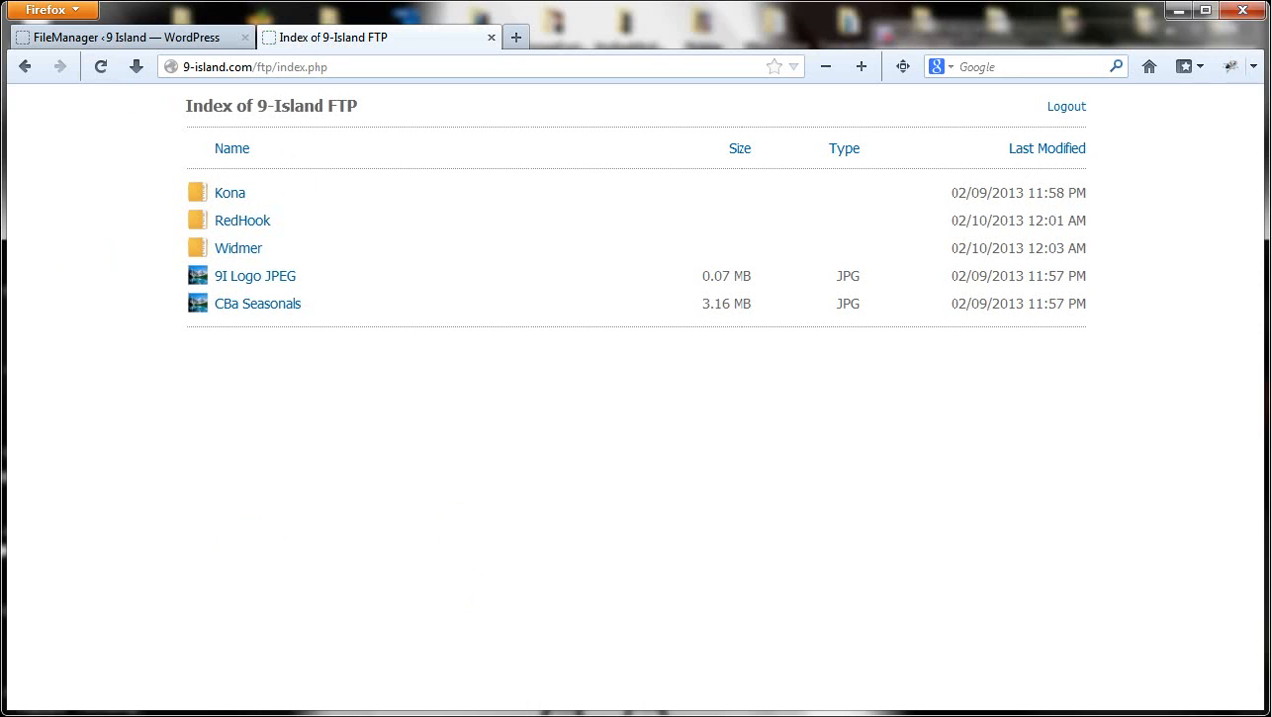
click(573, 715)
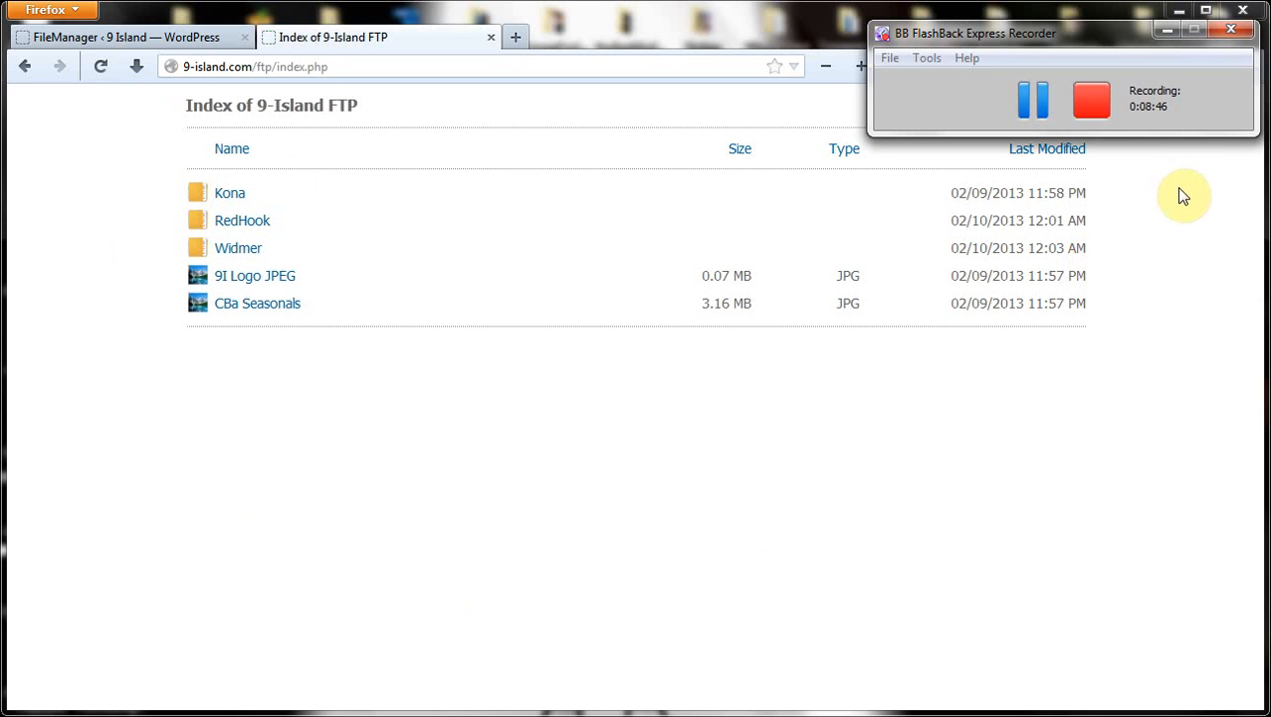